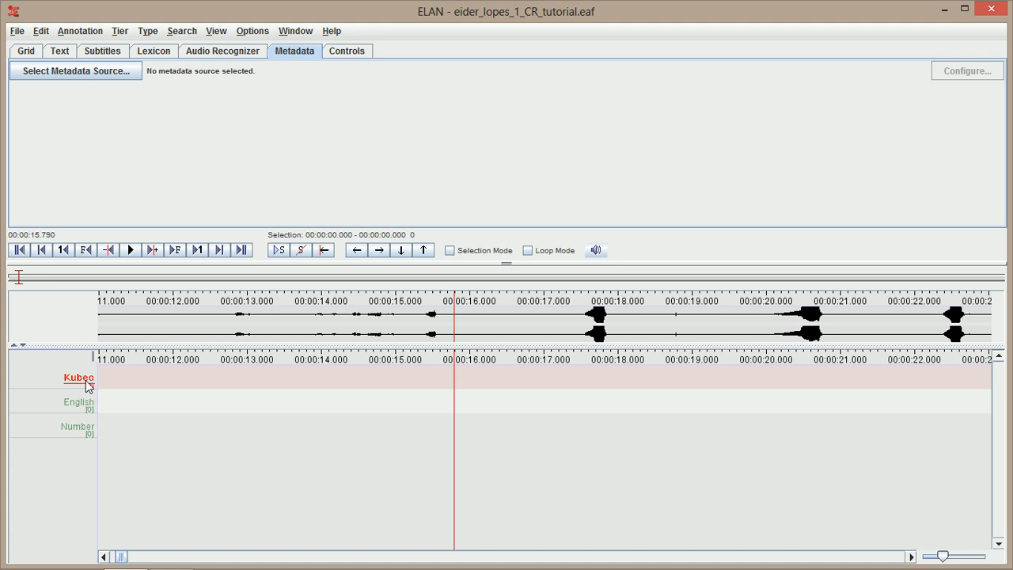
# - Examine the properties of the Kubeo, English and Number tiers
pyautogui.moveTo(86, 386)
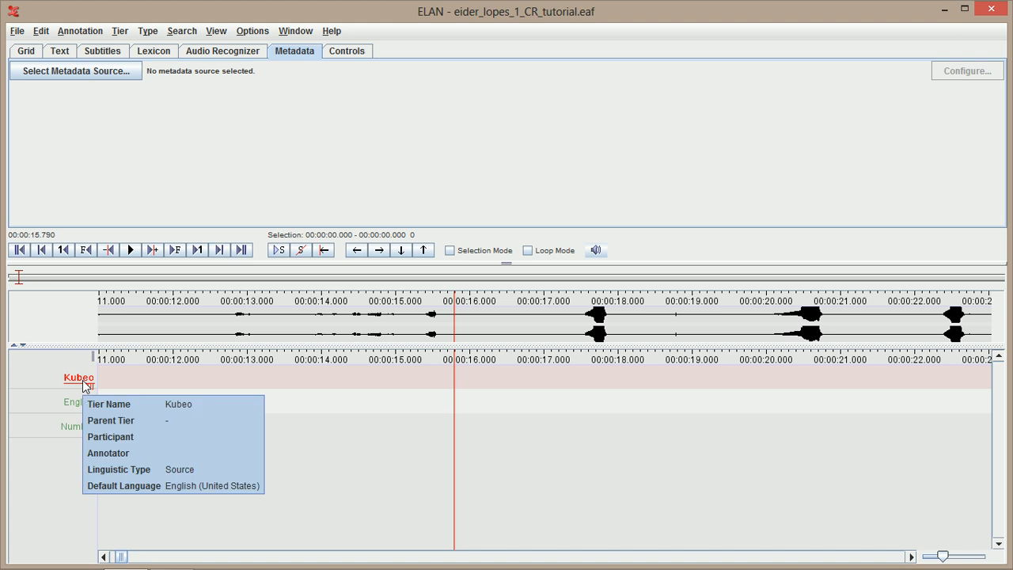
pyautogui.moveTo(79, 408)
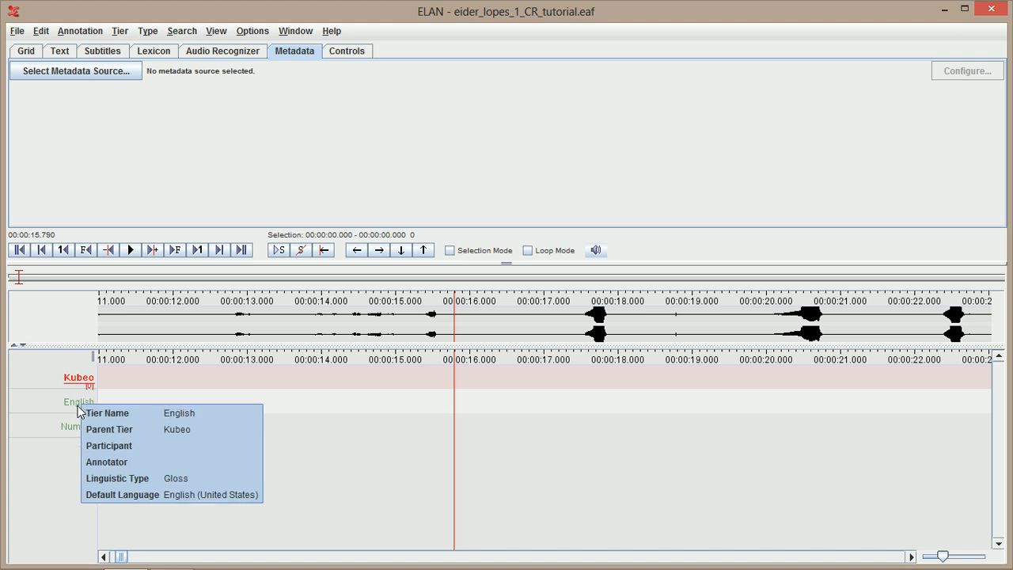
pyautogui.moveTo(73, 436)
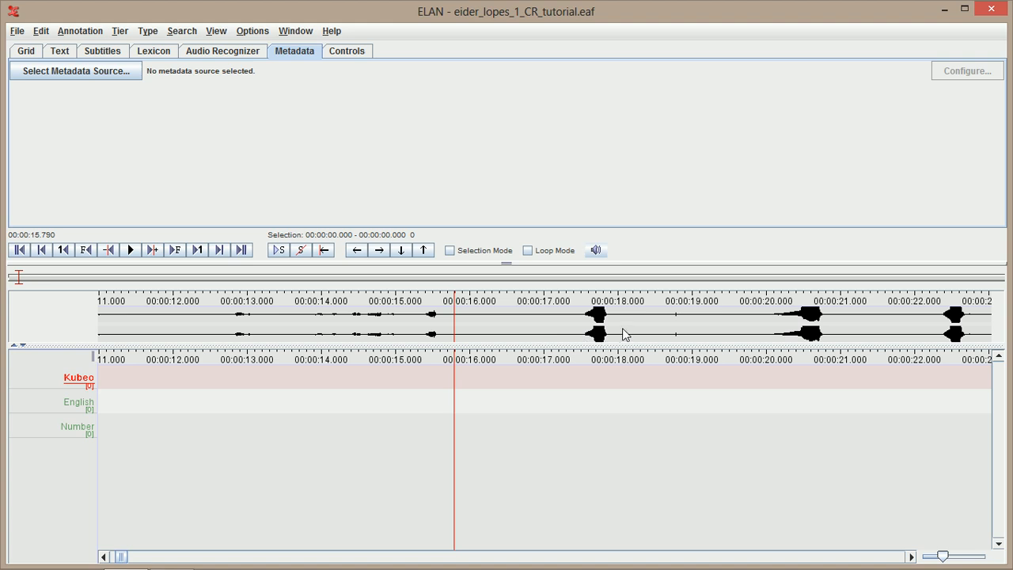
pyautogui.moveTo(622, 333); pyautogui.dragTo(576, 333)
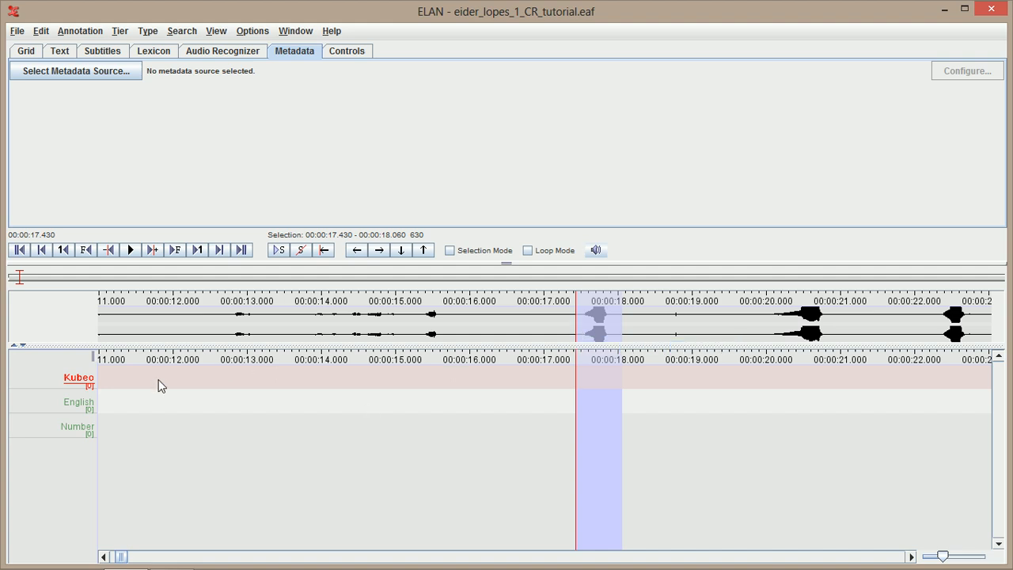
pyautogui.click(122, 375)
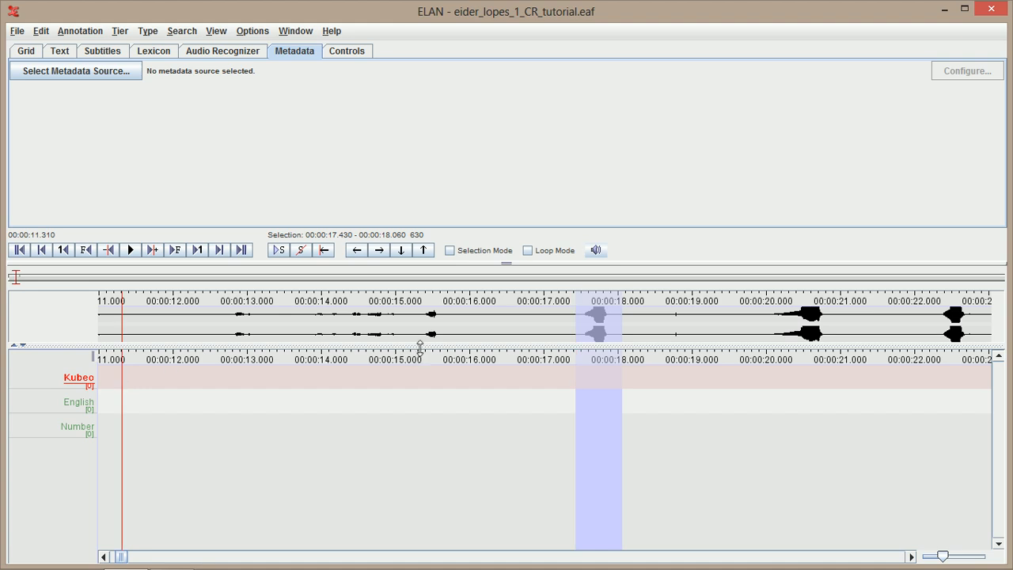
pyautogui.click(457, 323)
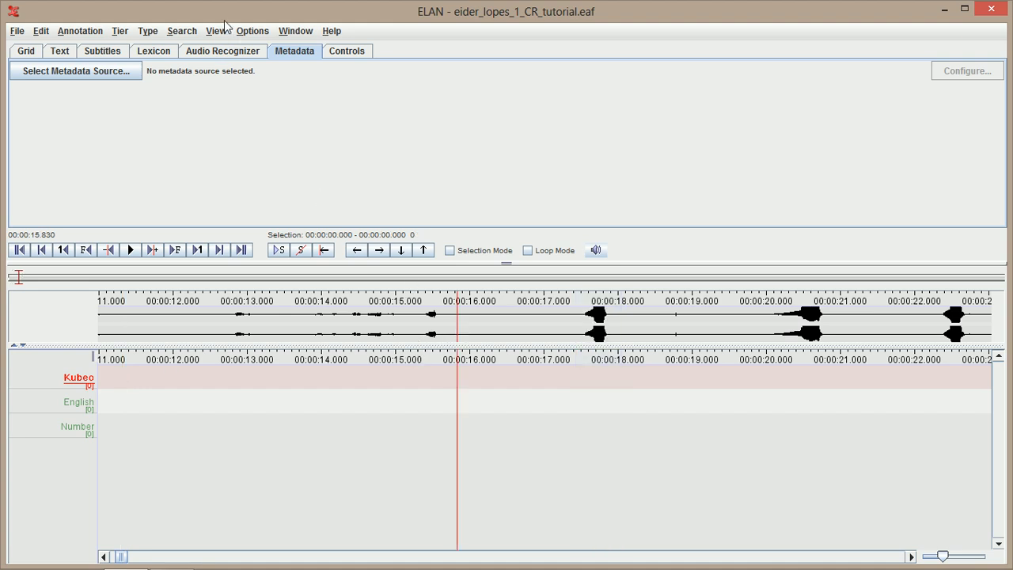
# - Switch to Segmentation Mode and mark thirteen utterances on the Kubeo tier during playback, from about 17 s to 52 s, pausing at about 53 s
pyautogui.click(247, 31)
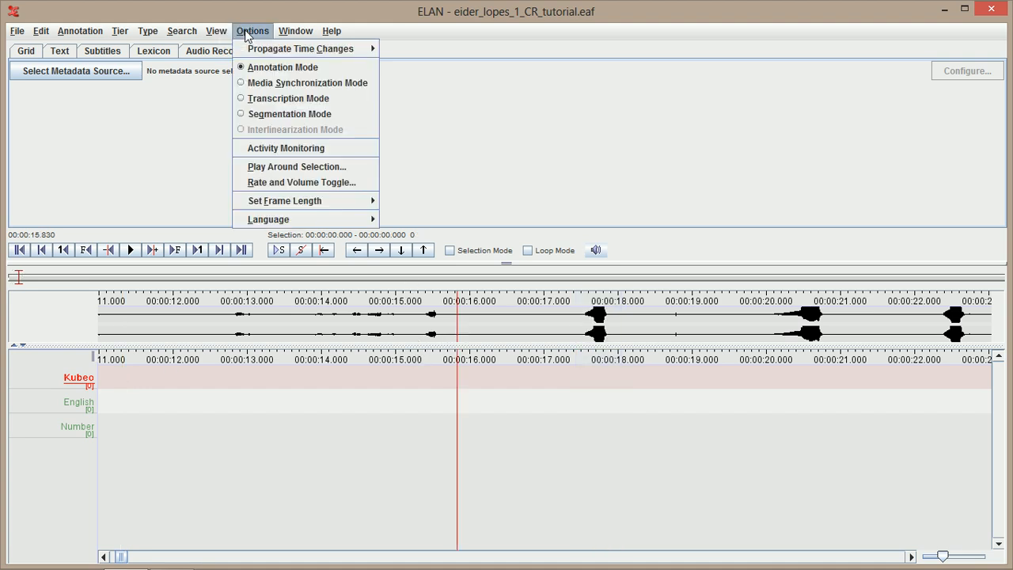
pyautogui.click(244, 114)
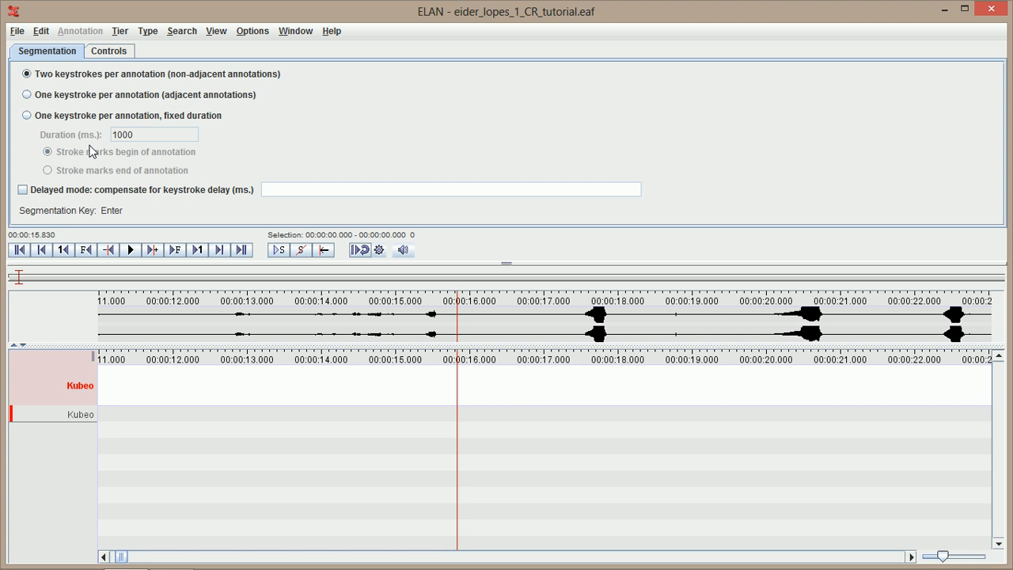
pyautogui.hotkey('ctrl', 'space')
pyautogui.press('Return')
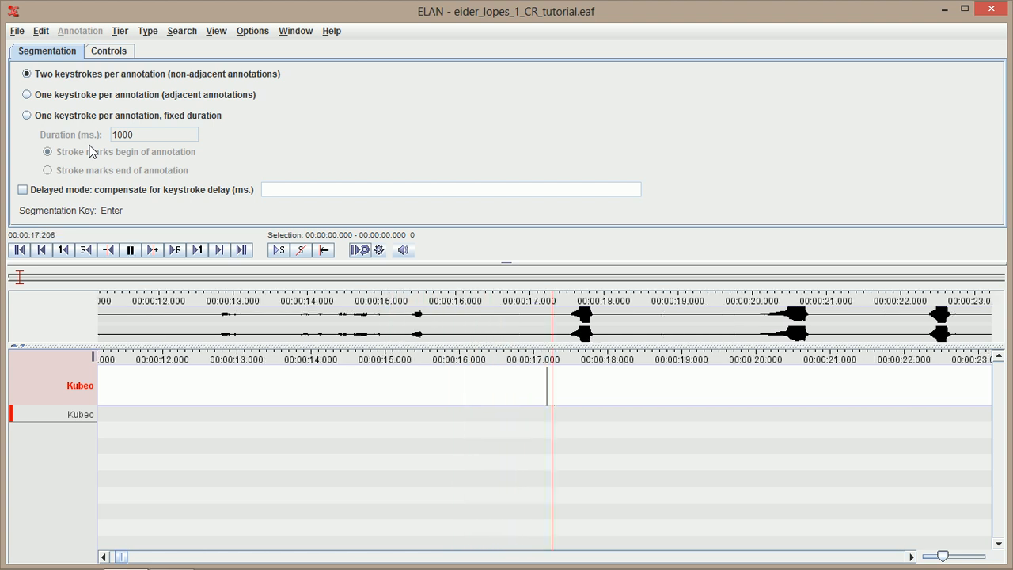
pyautogui.press('Return')
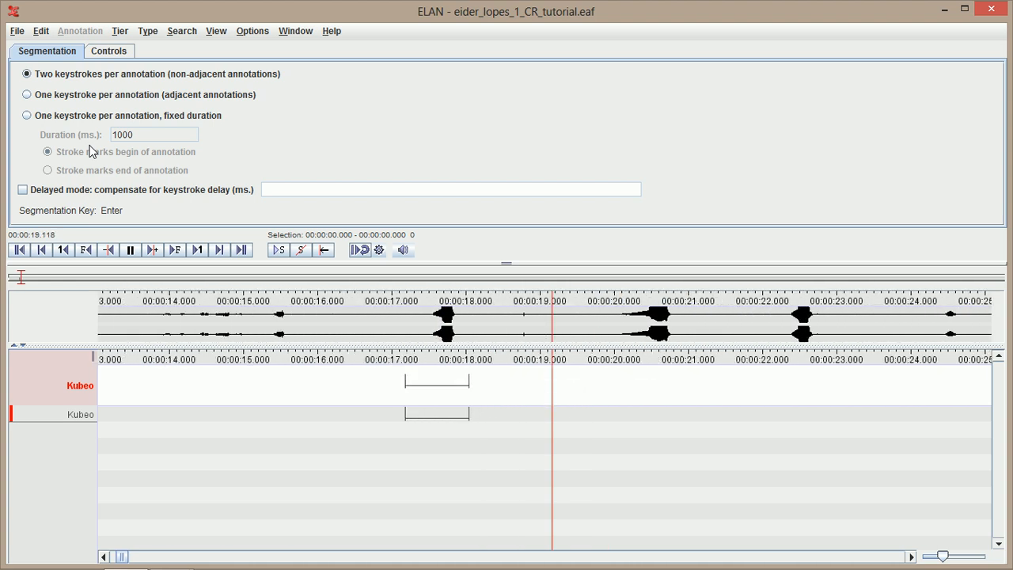
pyautogui.press('Return')
pyautogui.press('Return')
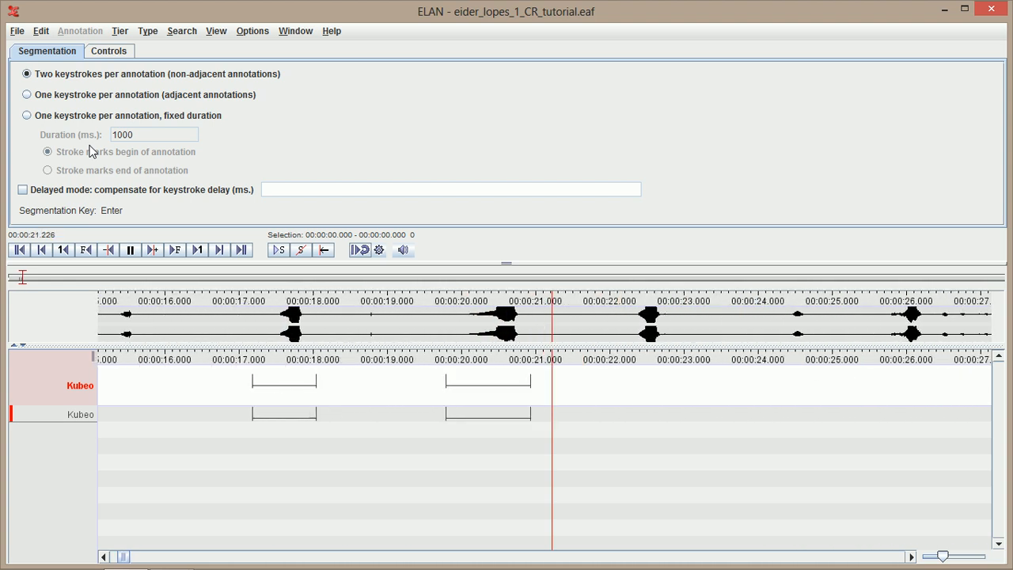
pyautogui.press('Return')
pyautogui.press('Return')
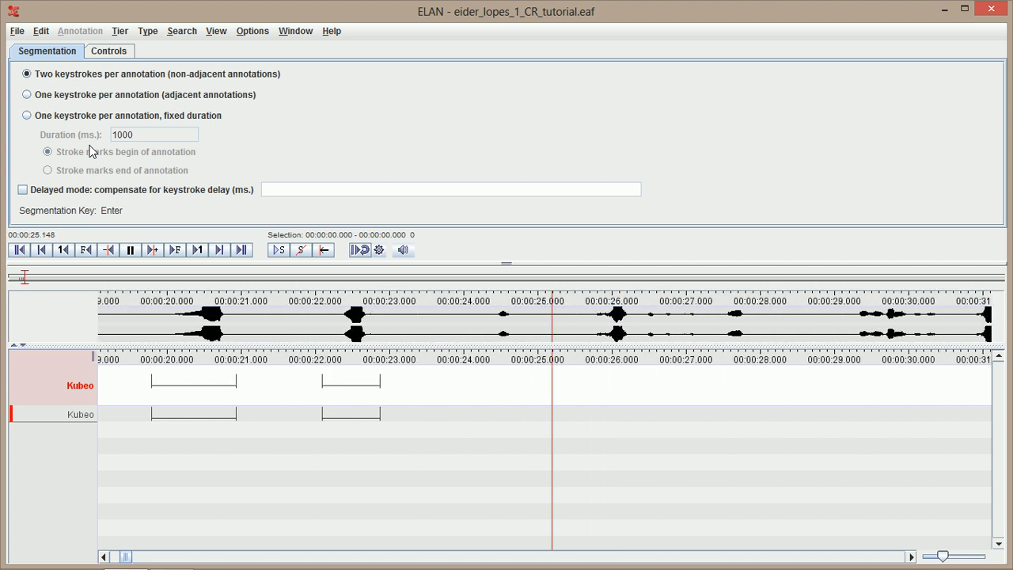
pyautogui.press('Return')
pyautogui.press('Return')
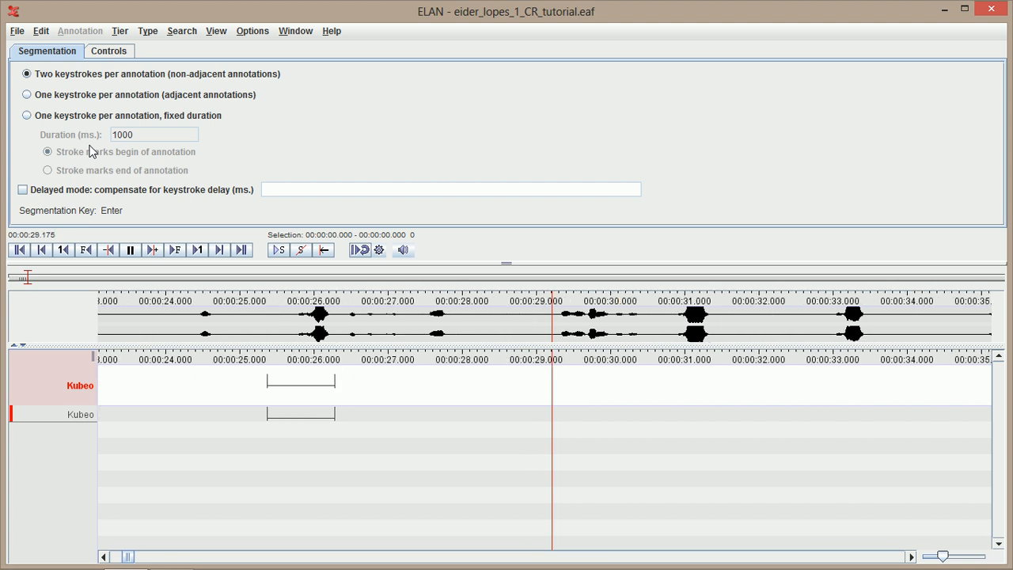
pyautogui.press('Return')
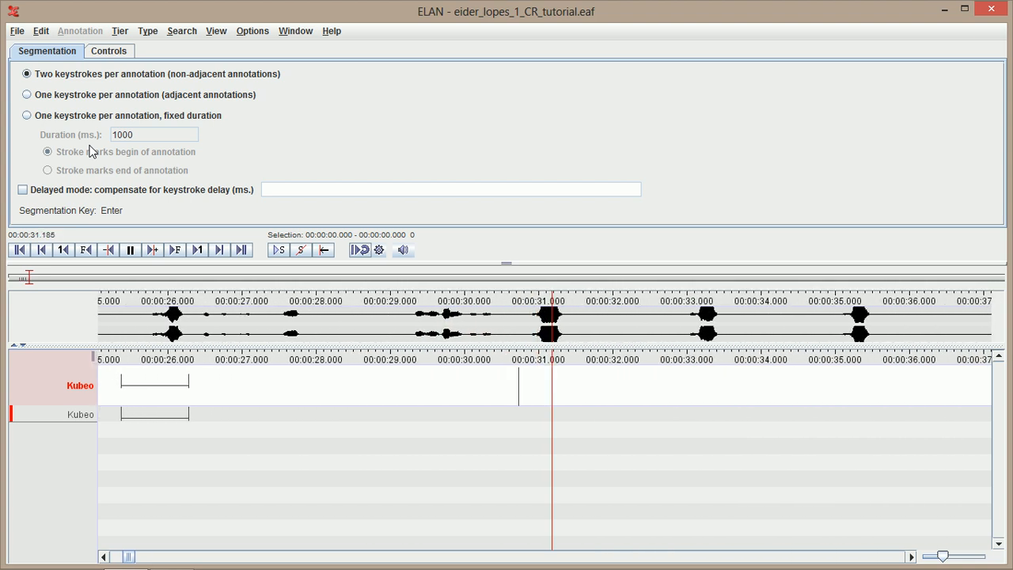
pyautogui.press('Return')
pyautogui.press('Return')
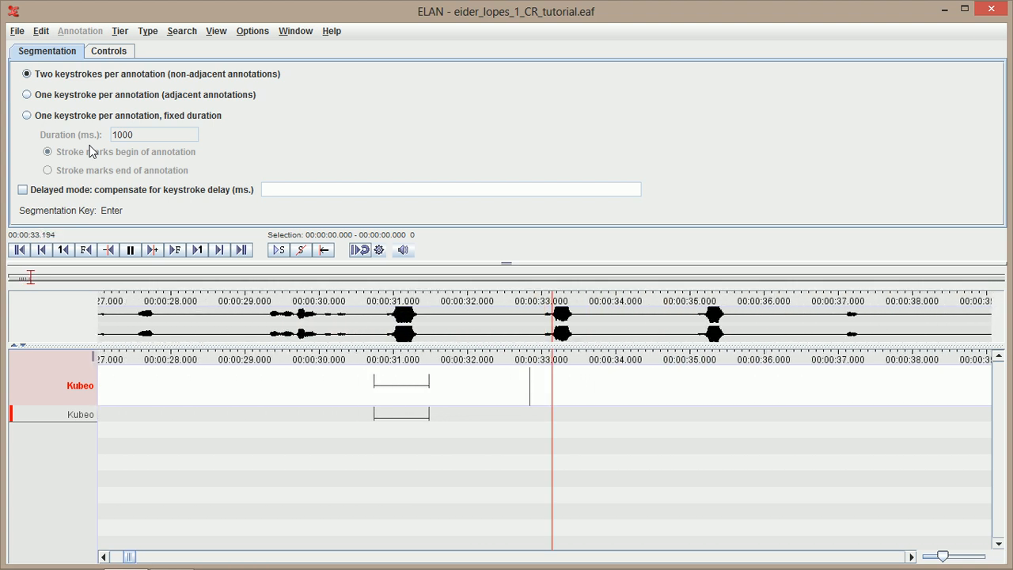
pyautogui.press('Return')
pyautogui.press('Return')
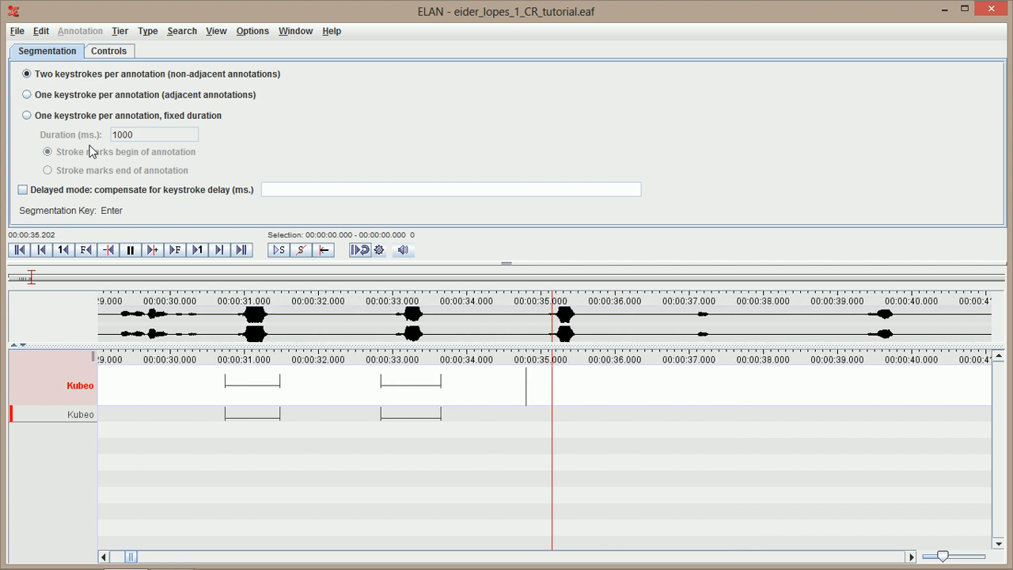
pyautogui.press('Return')
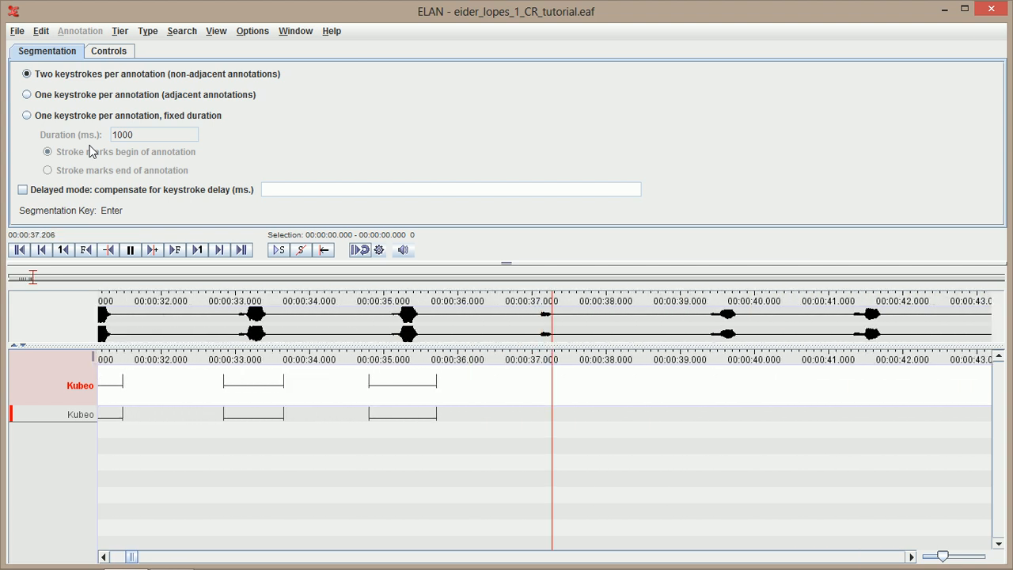
pyautogui.press('Return')
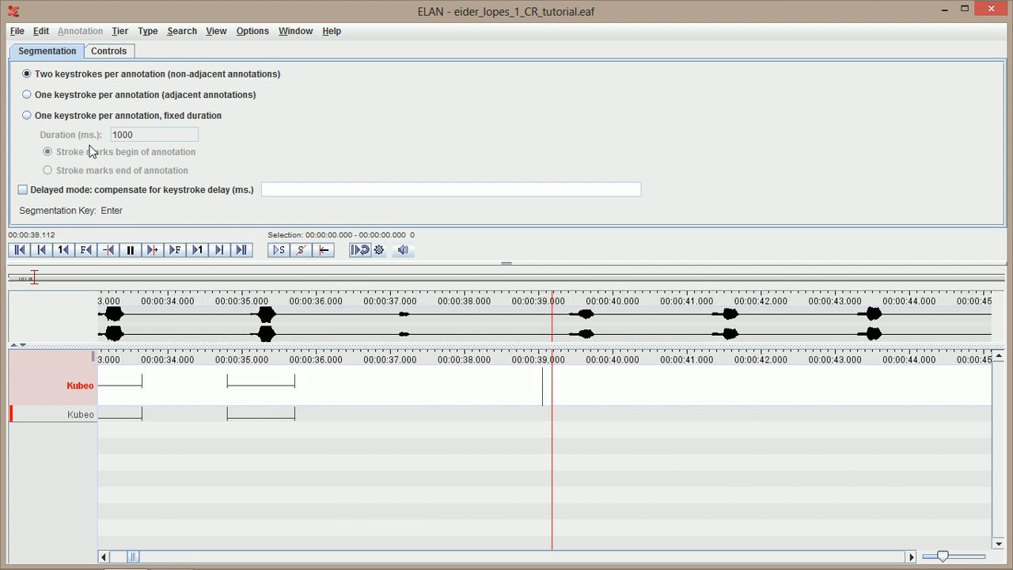
pyautogui.press('Return')
pyautogui.press('Return')
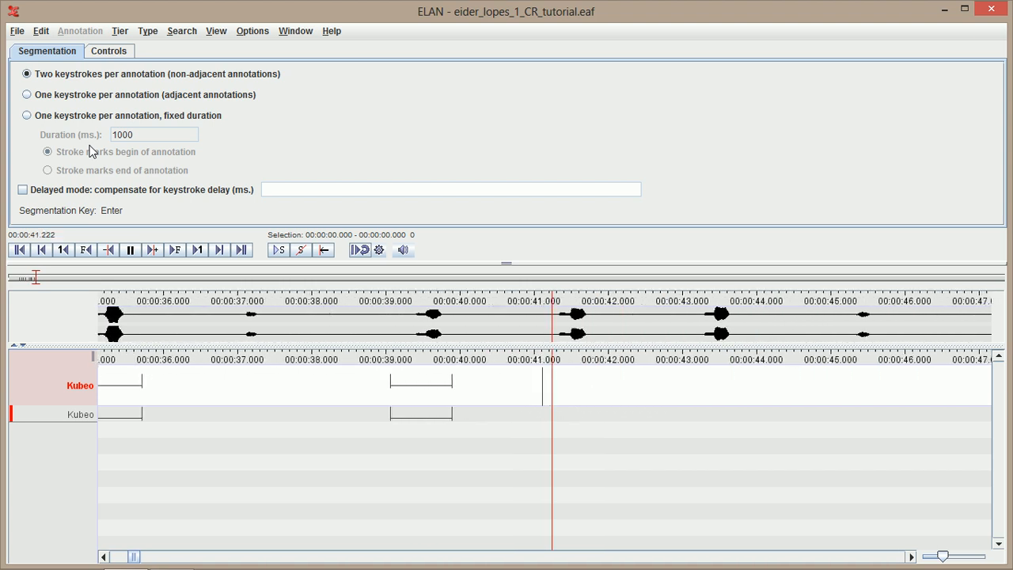
pyautogui.press('Return')
pyautogui.press('Return')
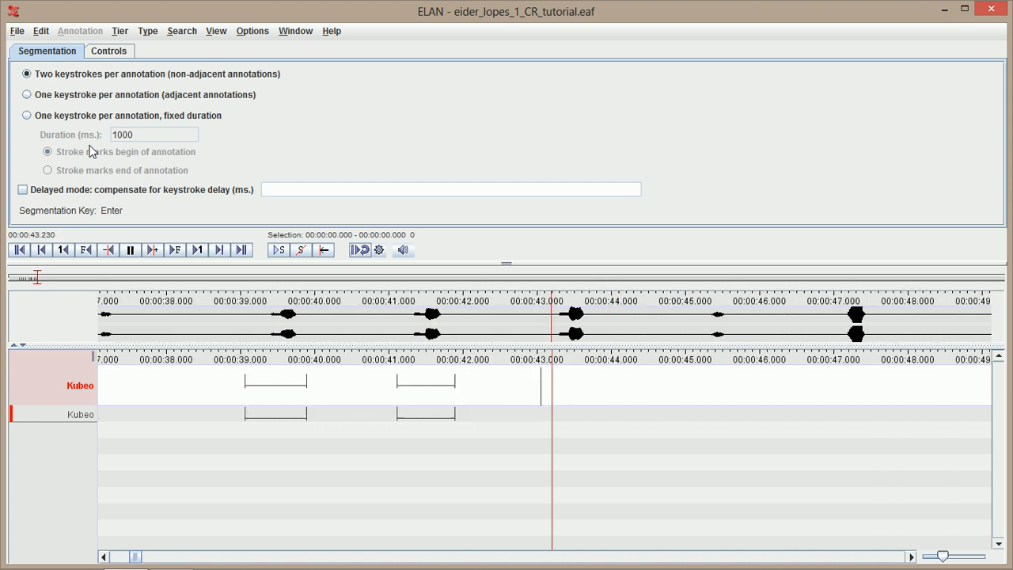
pyautogui.press('Return')
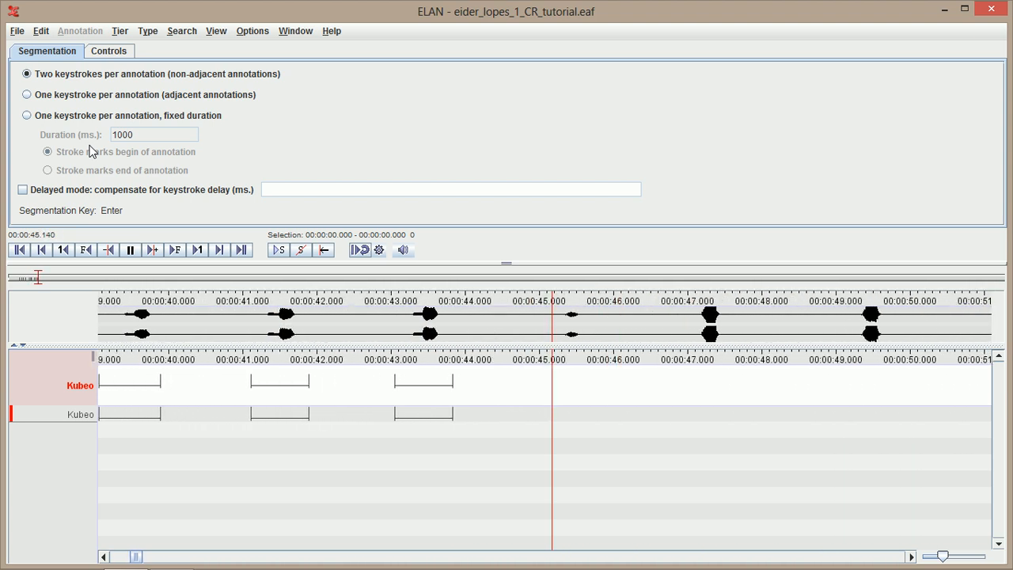
pyautogui.press('Return')
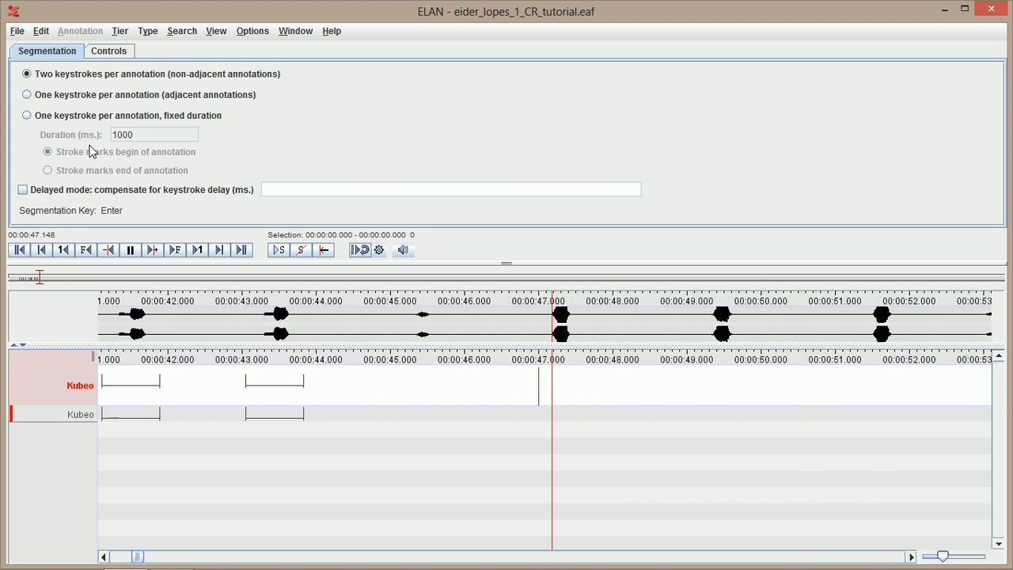
pyautogui.press('Return')
pyautogui.press('Return')
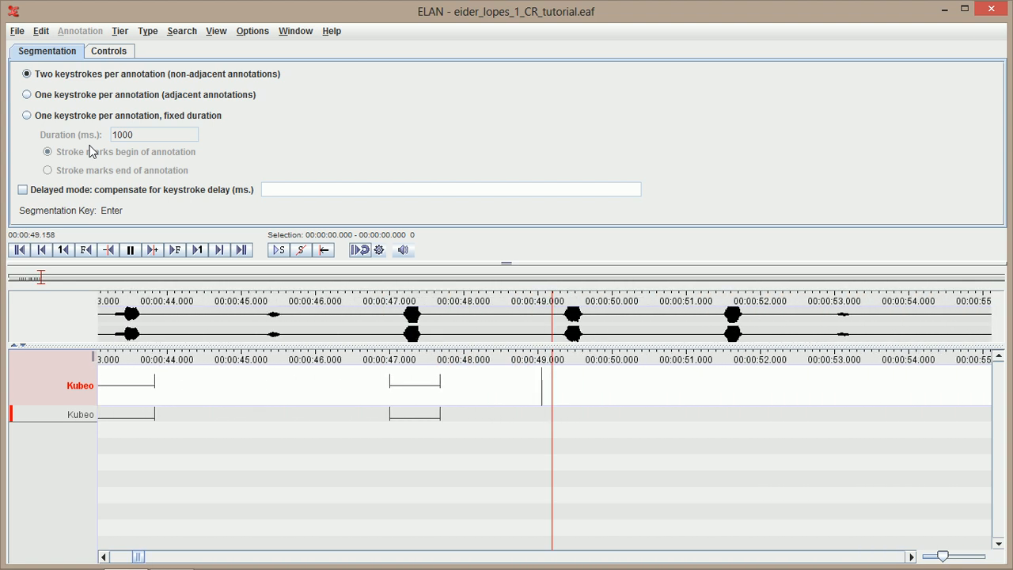
pyautogui.press('Return')
pyautogui.press('Return')
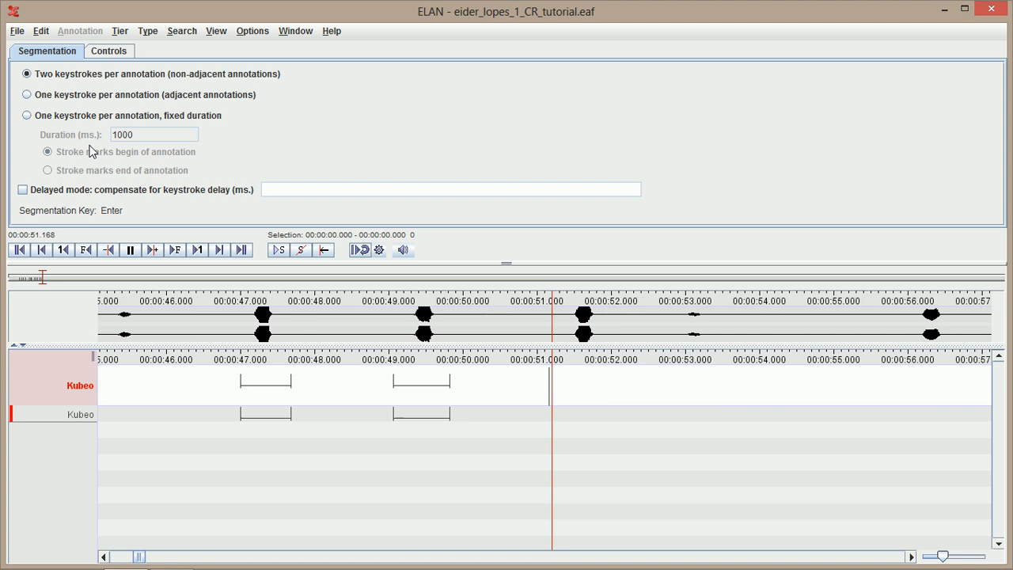
pyautogui.press('Return')
pyautogui.hotkey('ctrl', 'space')
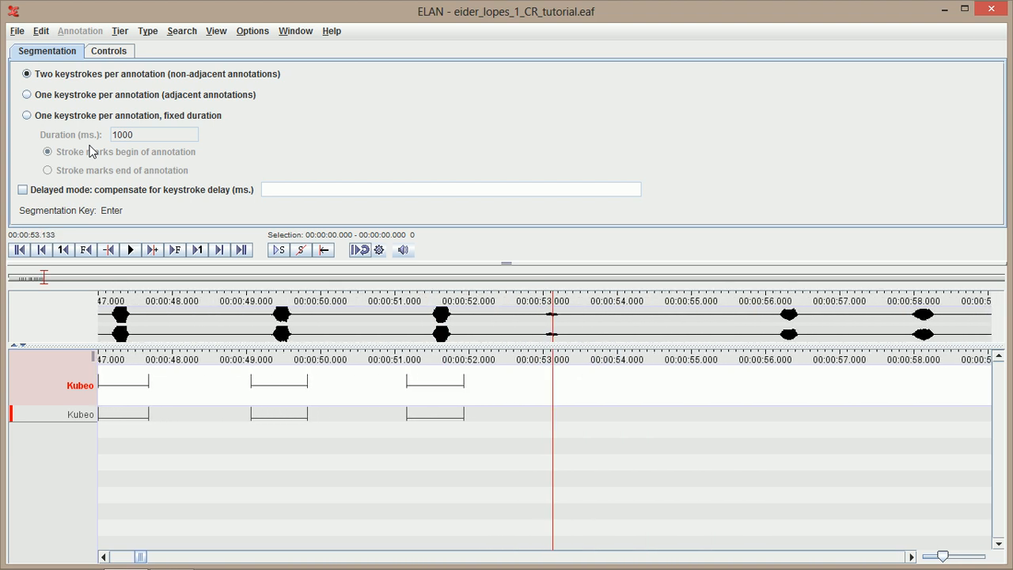
# - Set the playback rate to 130 and resume playing the recording from about 53 s
pyautogui.click(100, 54)
pyautogui.moveTo(524, 181); pyautogui.dragTo(657, 187)
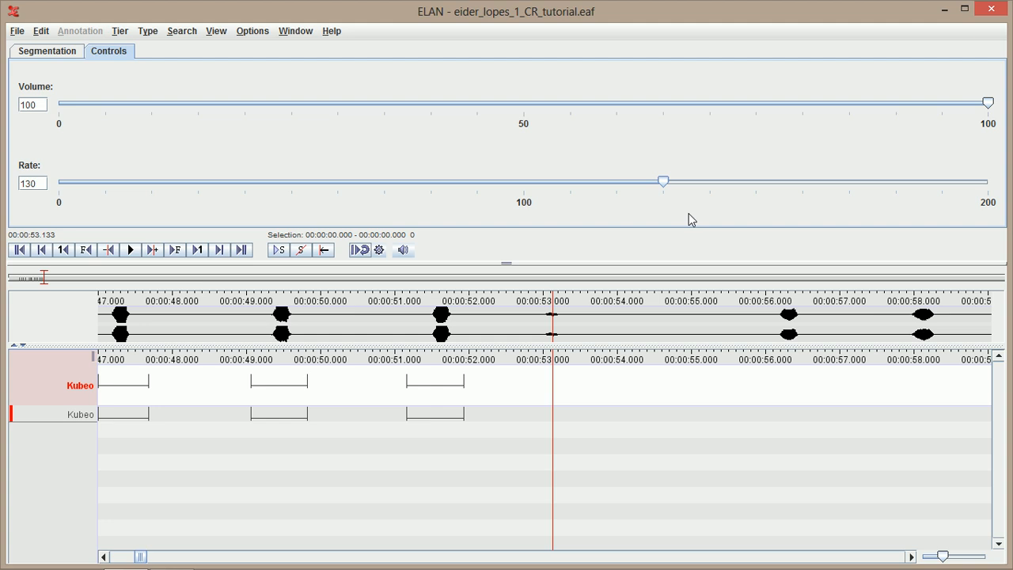
pyautogui.hotkey('ctrl', 'space')
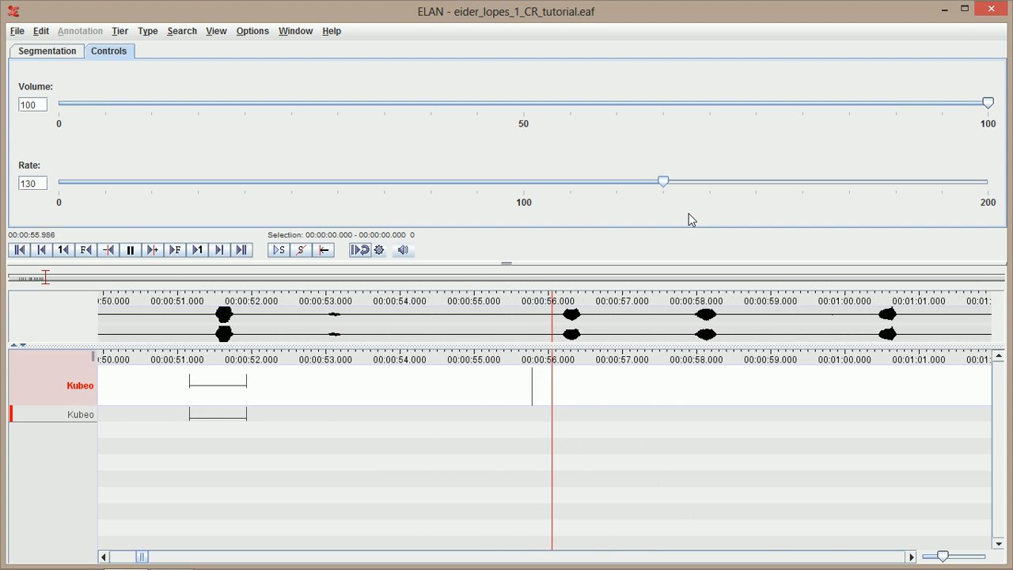
# - Mark twelve utterances on the Kubeo tier during playback, from about 56 s to 1 min 26 s, and pause at about 1 min 27 s
pyautogui.press('Return')
pyautogui.press('Return')
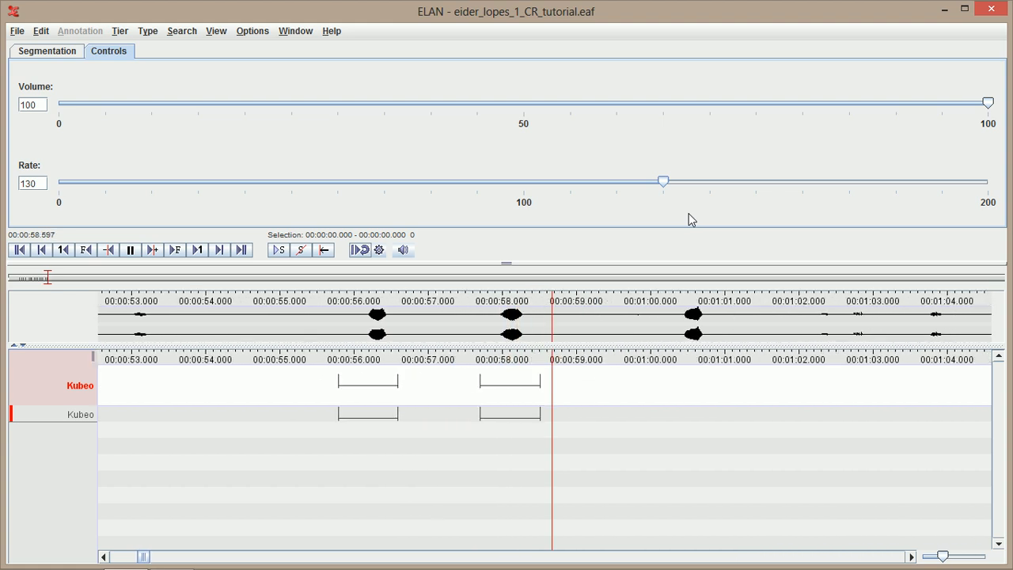
pyautogui.press('Return')
pyautogui.press('Return')
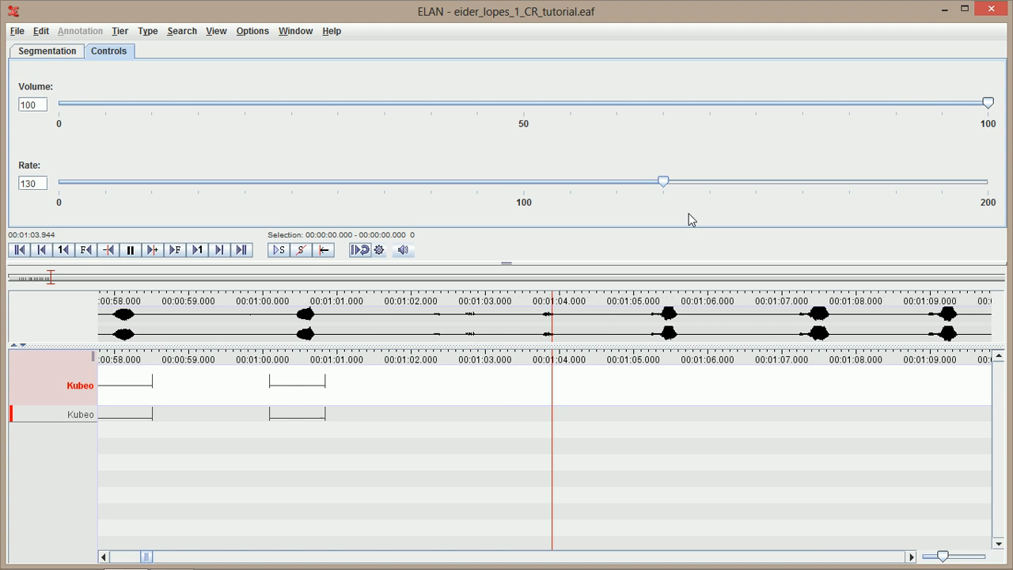
pyautogui.press('Return')
pyautogui.press('Return')
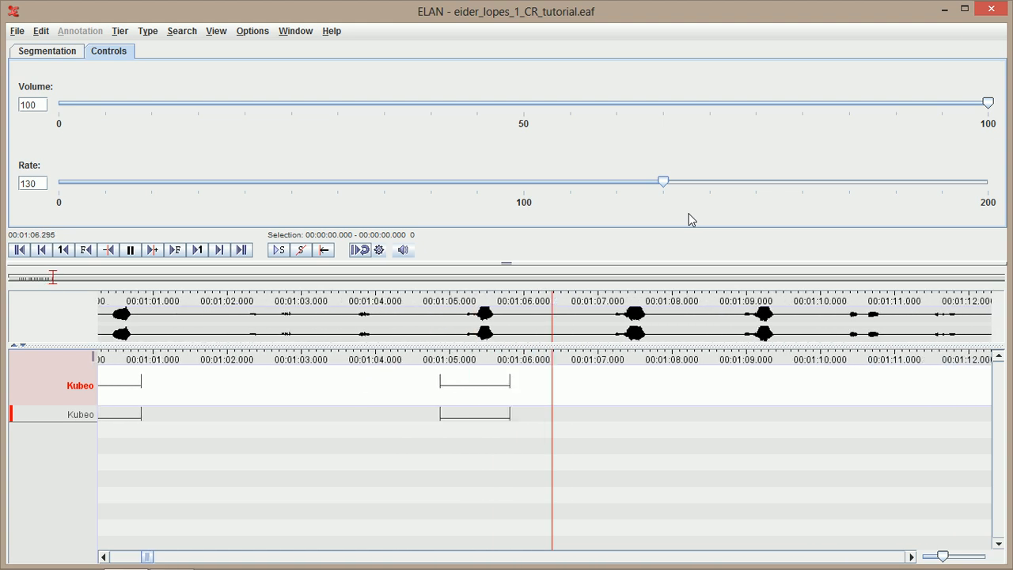
pyautogui.press('Return')
pyautogui.press('Return')
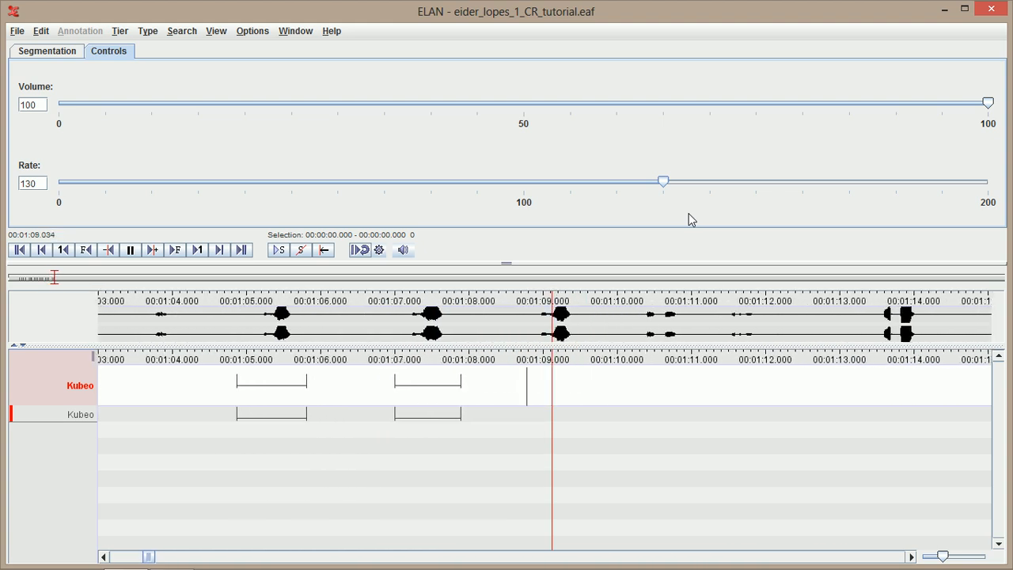
pyautogui.press('Return')
pyautogui.press('Return')
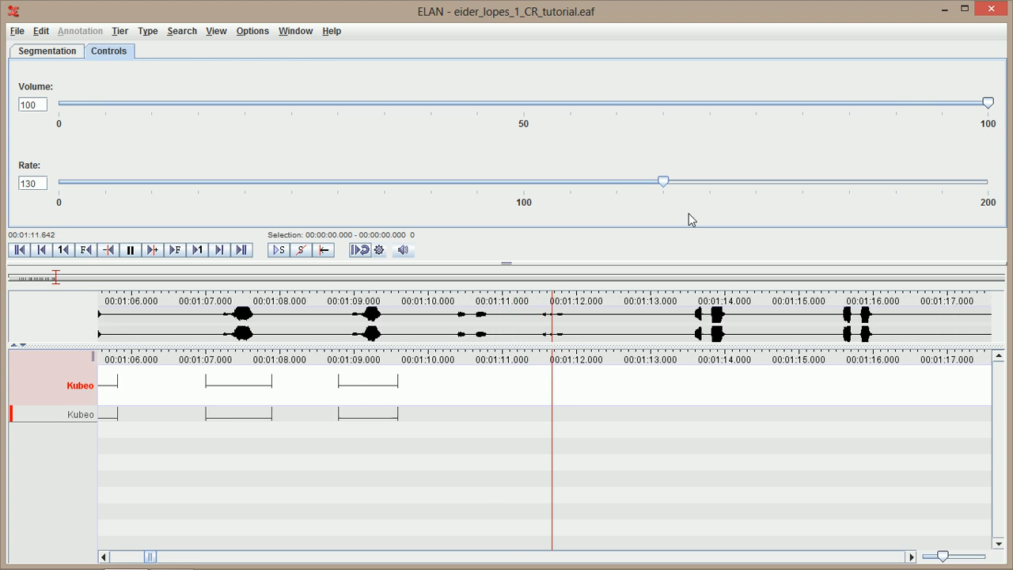
pyautogui.press('Return')
pyautogui.press('Return')
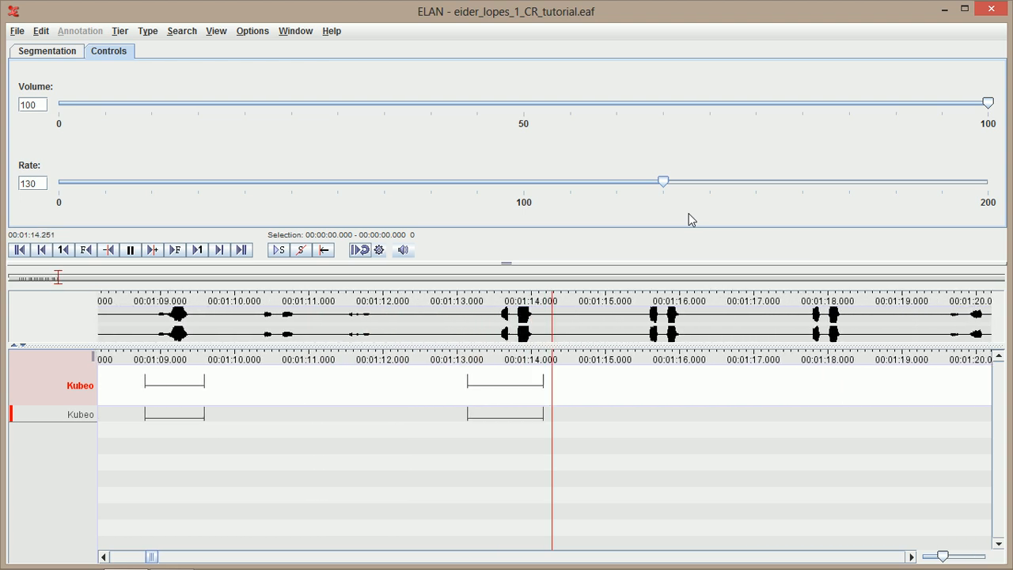
pyautogui.press('Return')
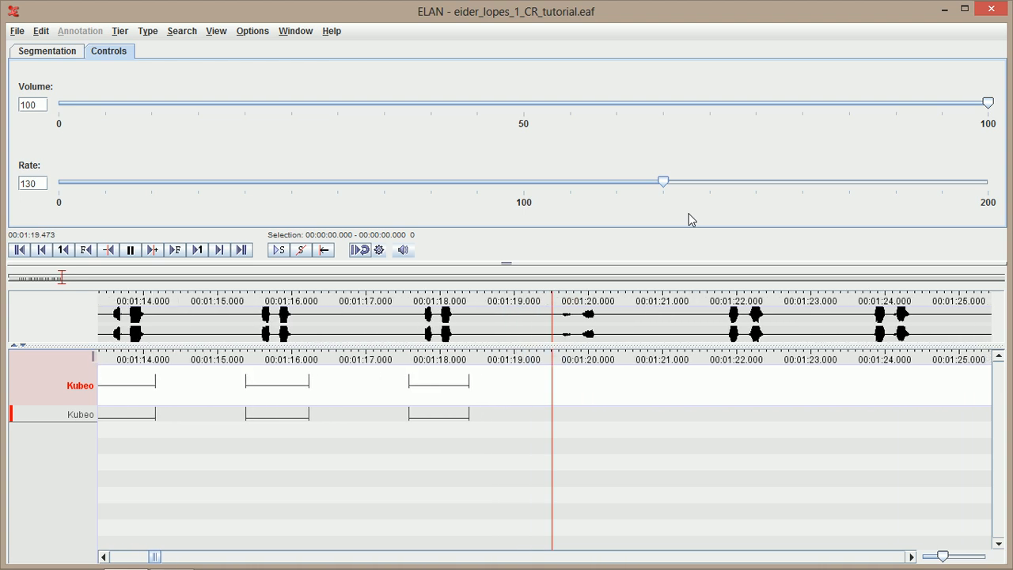
pyautogui.press('Return')
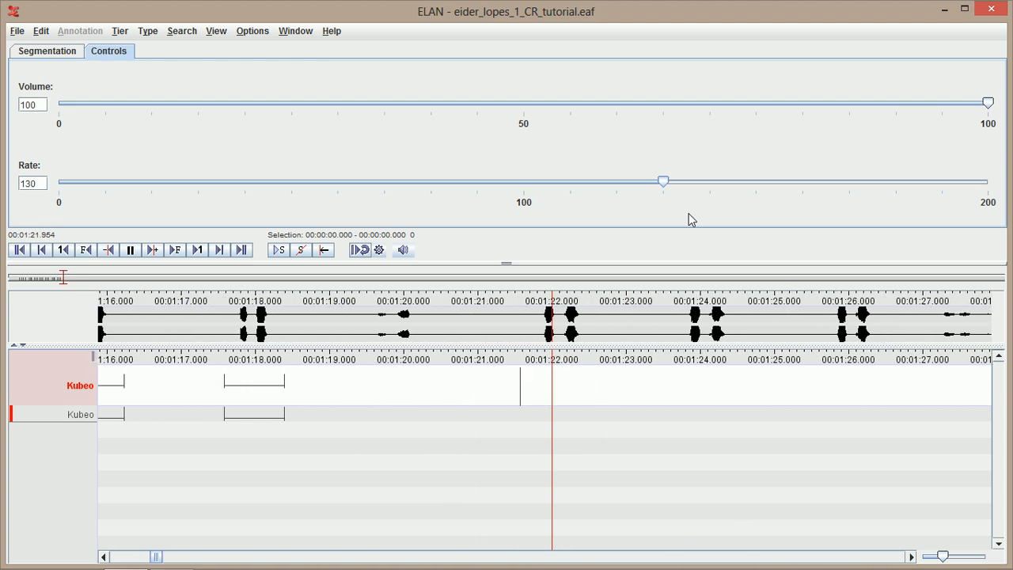
pyautogui.press('Return')
pyautogui.press('Return')
pyautogui.press('Return')
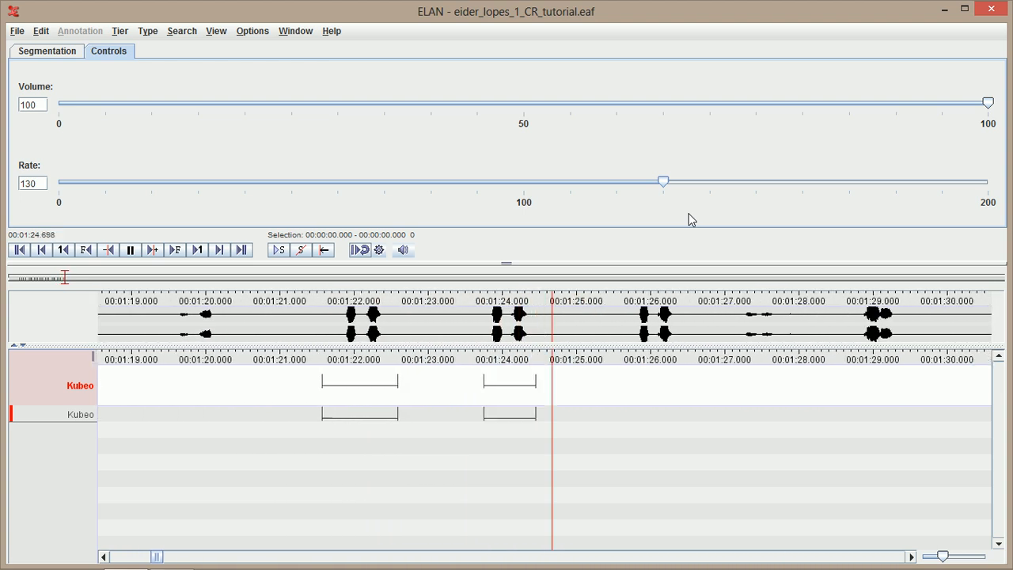
pyautogui.press('Return')
pyautogui.press('Return')
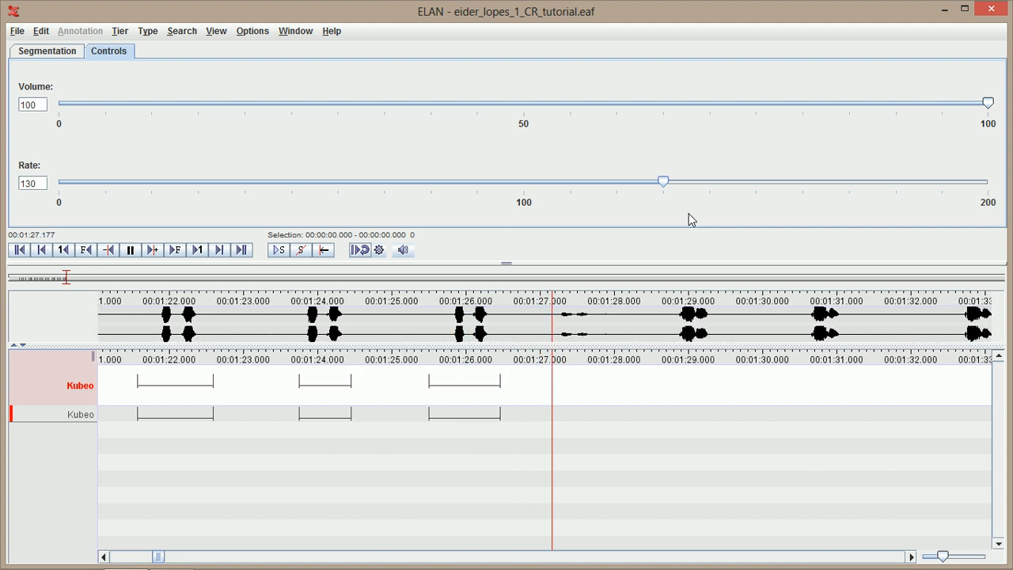
pyautogui.hotkey('ctrl', 'space')
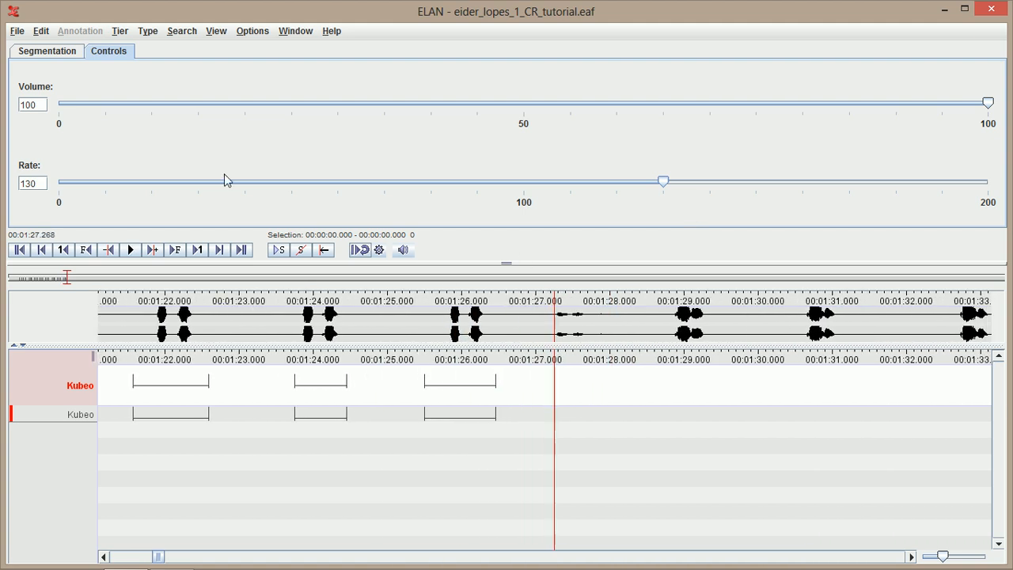
# - Switch to Annotation Mode and review the segmented Kubeo utterances back to about 1 min 11 s
pyautogui.click(244, 33)
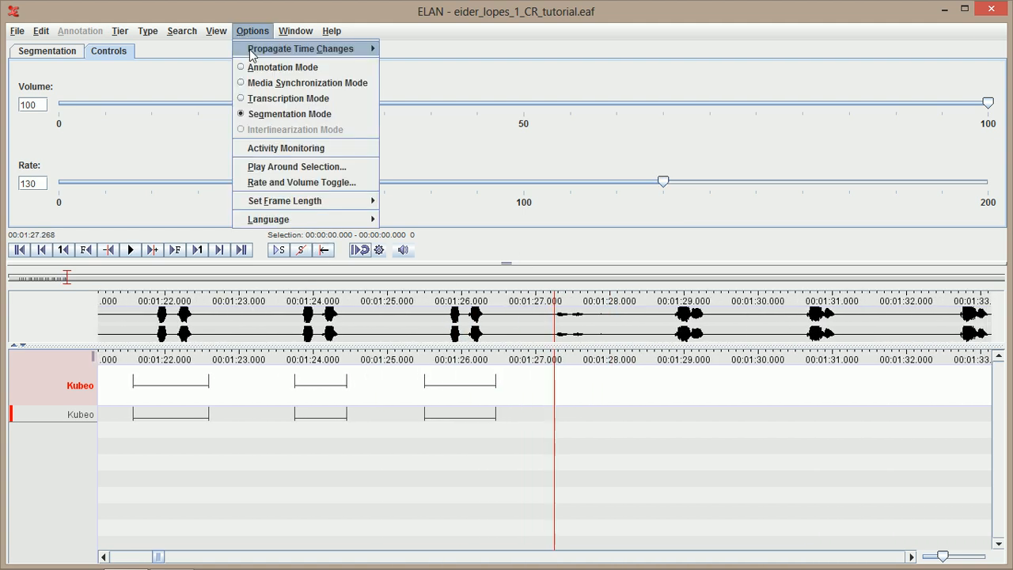
pyautogui.click(251, 68)
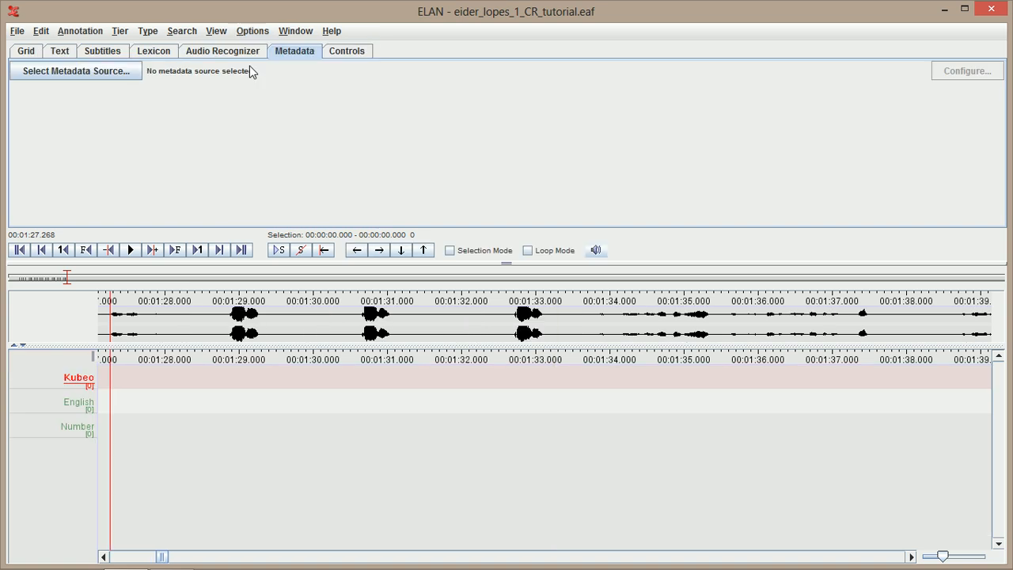
pyautogui.click(103, 557)
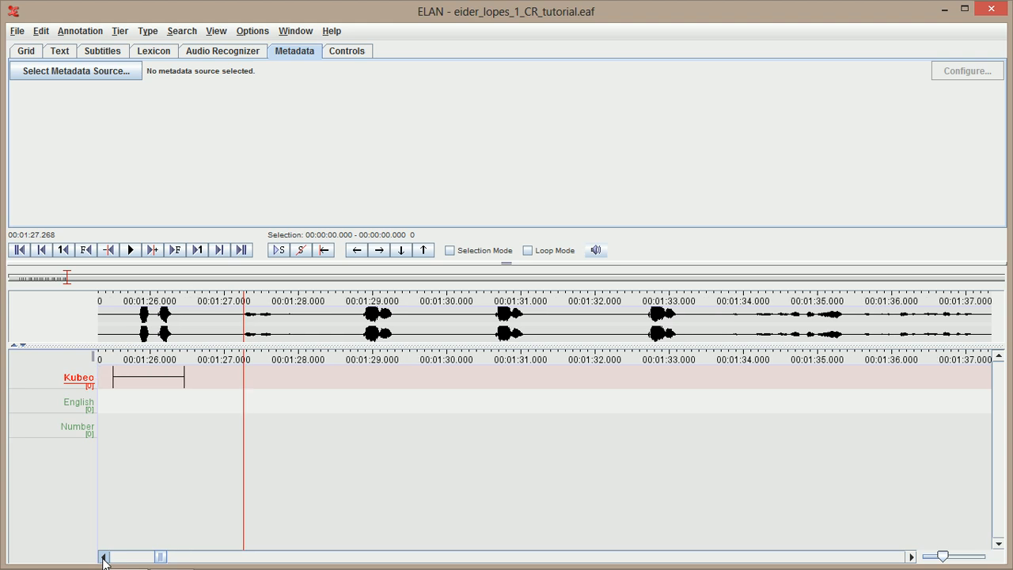
pyautogui.moveTo(103, 558); pyautogui.dragTo(103, 558)
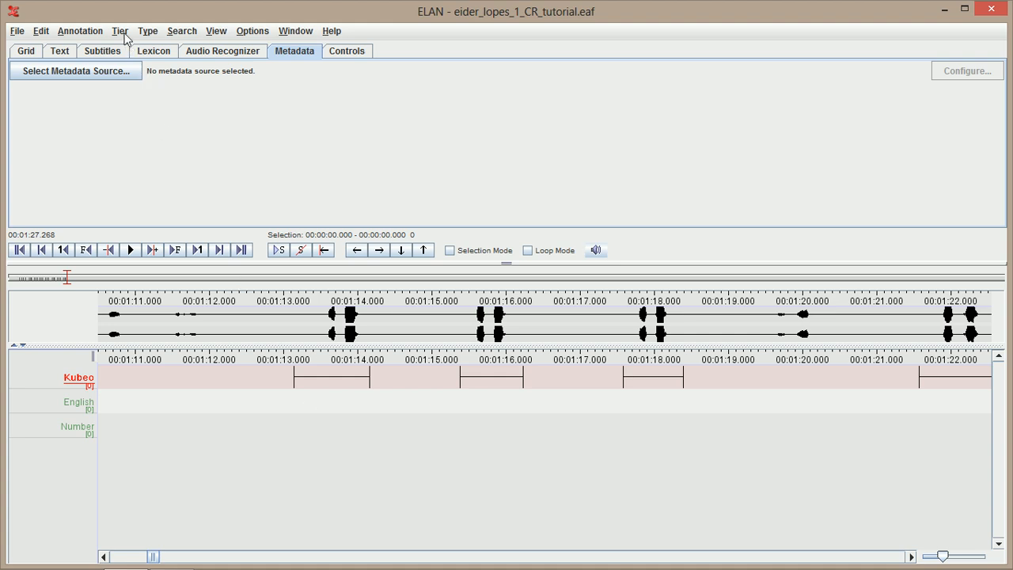
# - Create empty annotations on the dependent English and Number tiers for all annotations of the Kubeo tier
pyautogui.click(120, 32)
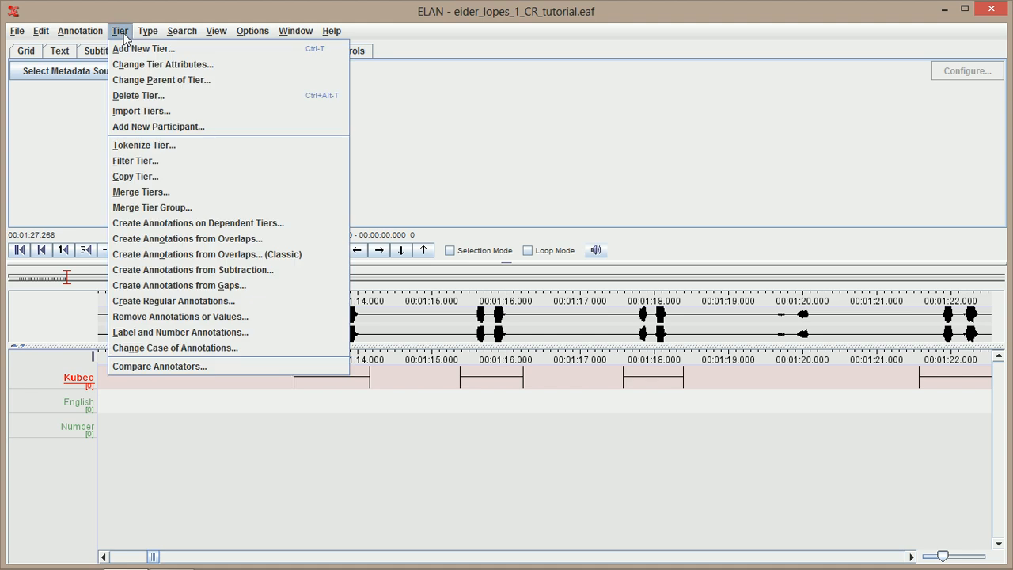
pyautogui.click(166, 227)
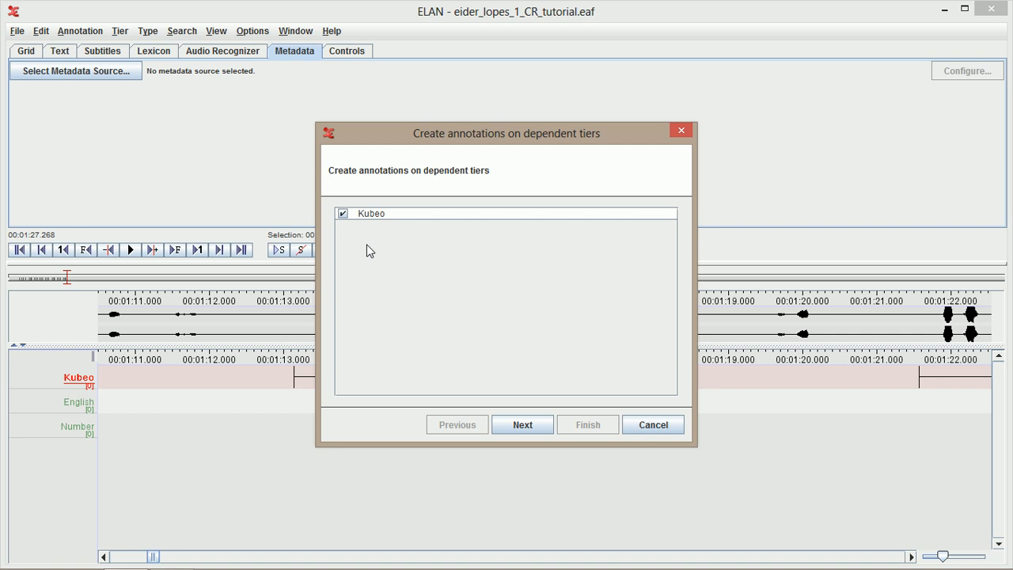
pyautogui.click(520, 426)
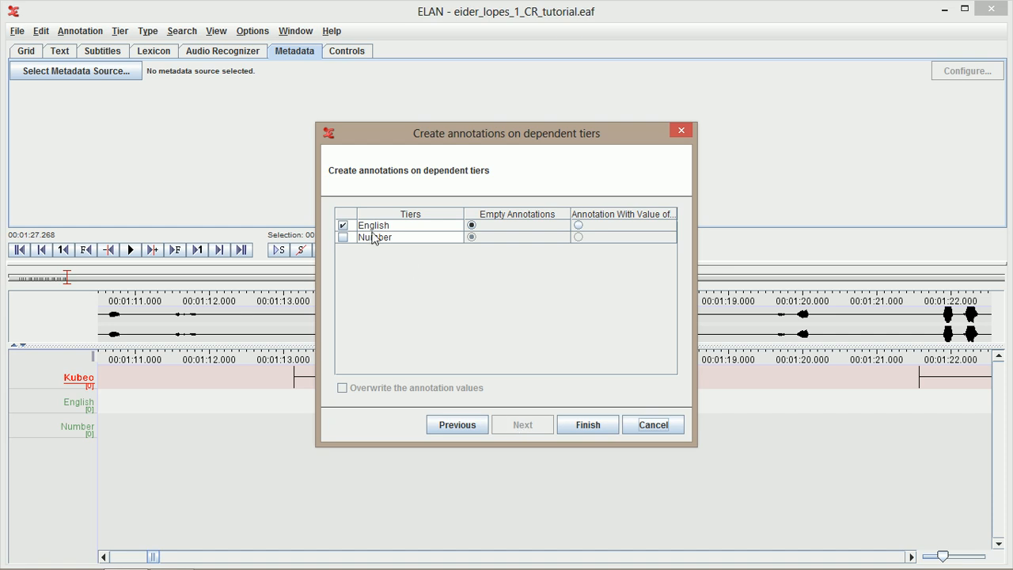
pyautogui.click(343, 237)
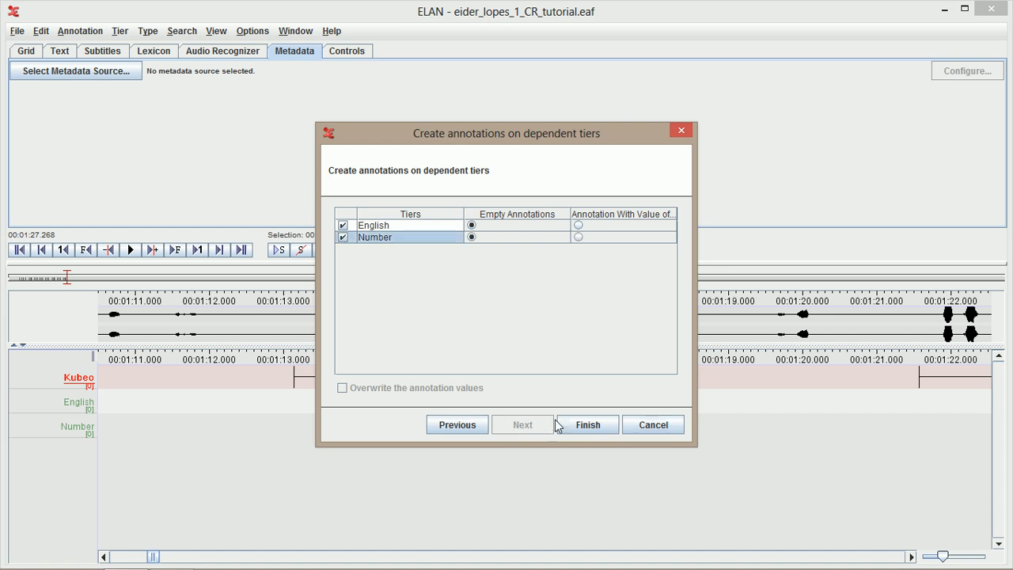
pyautogui.click(581, 426)
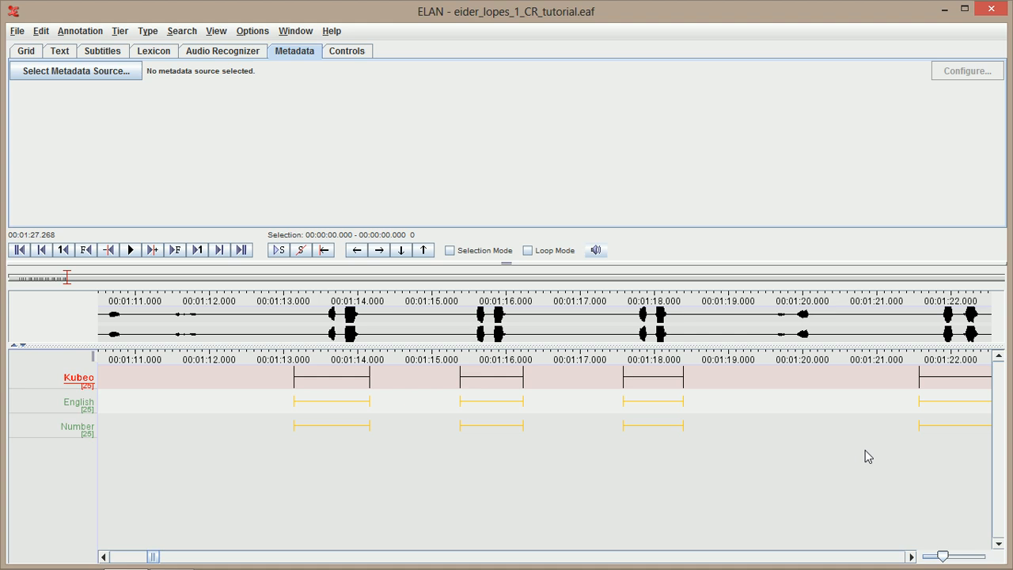
pyautogui.press('super+c')
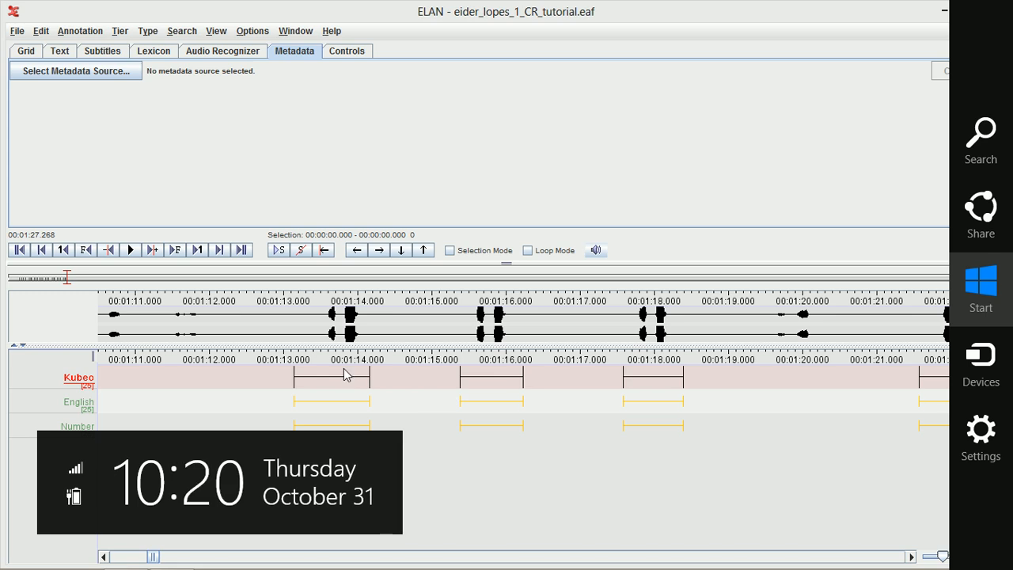
pyautogui.click(260, 391)
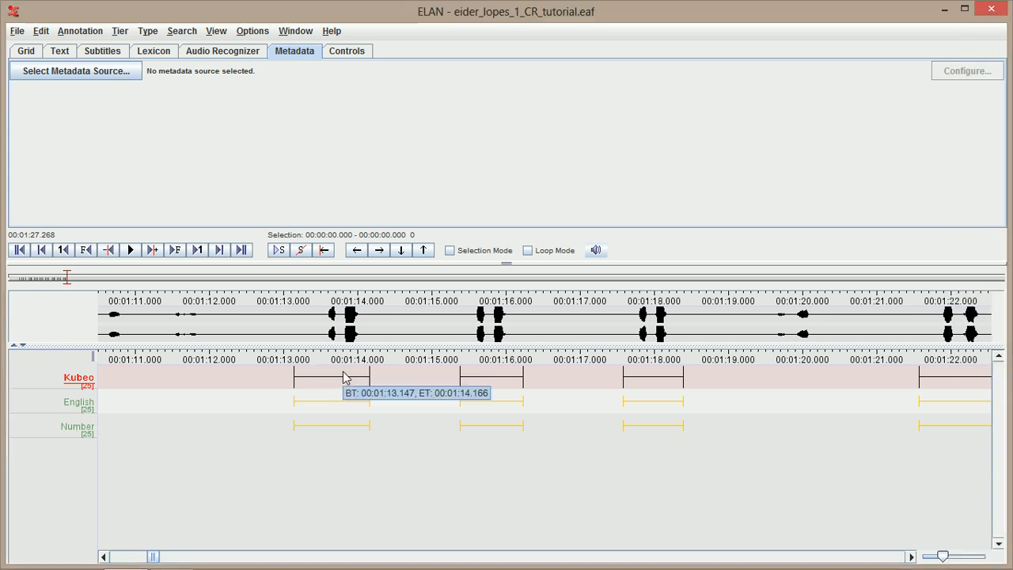
pyautogui.click(344, 378)
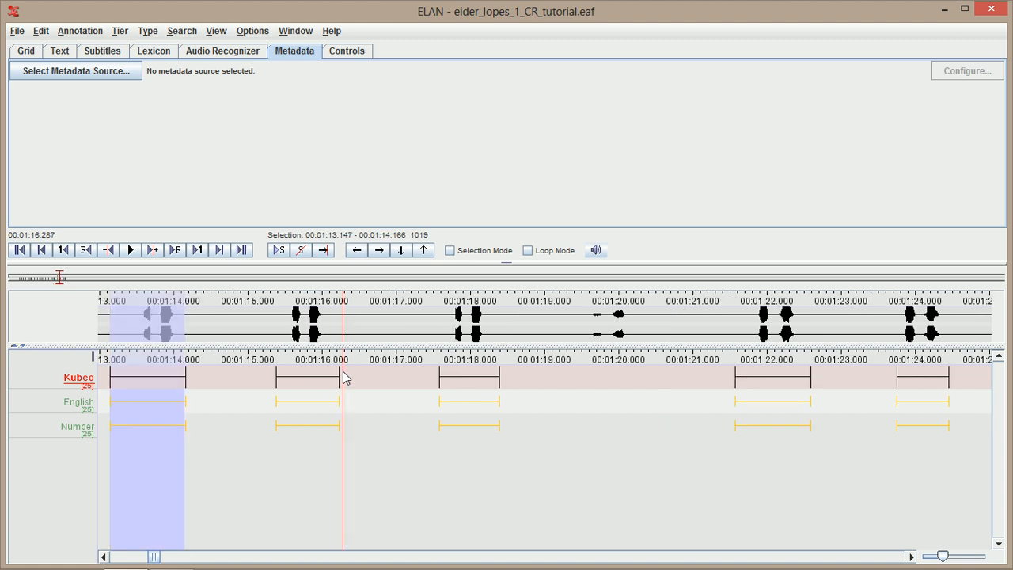
pyautogui.click(160, 379)
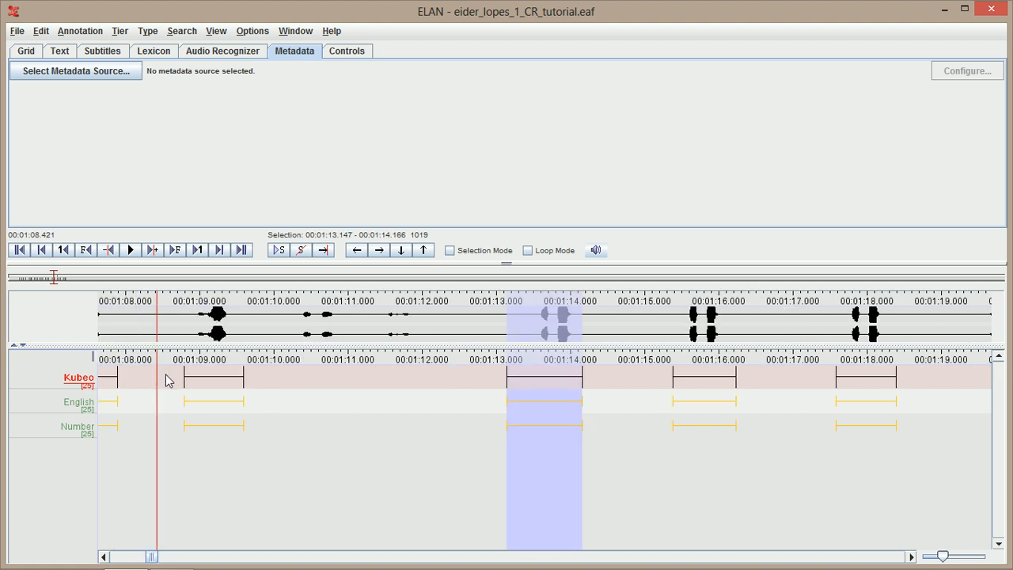
pyautogui.rightClick(557, 377)
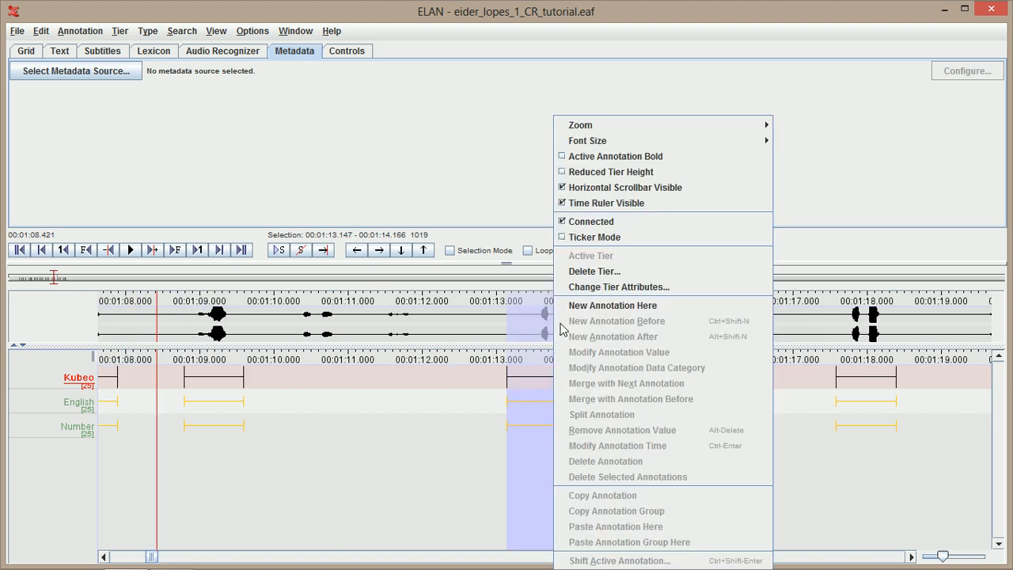
pyautogui.click(410, 400)
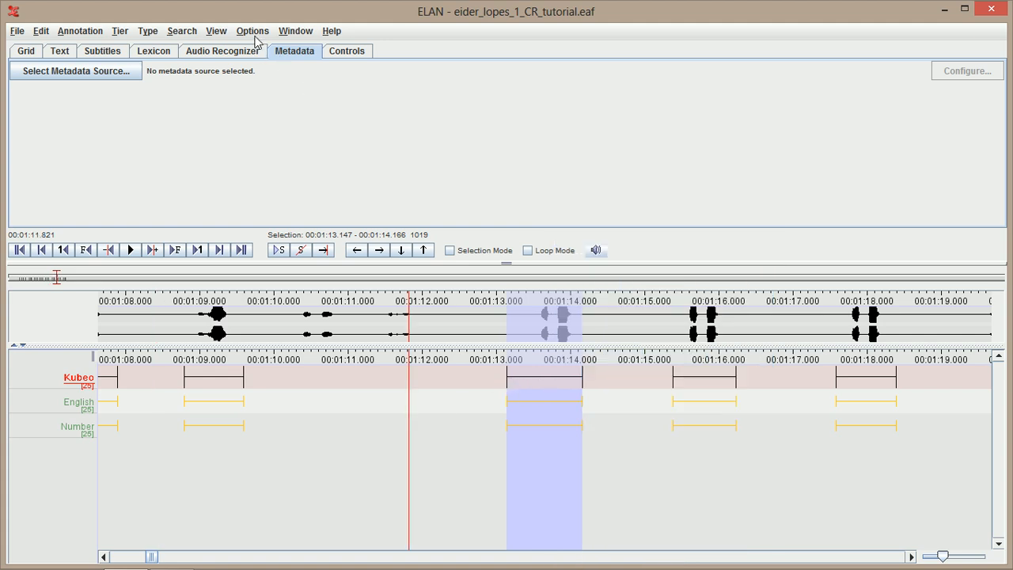
# - Switch to Transcription Mode and check the Source, Gloss and Number column types in its settings
pyautogui.click(256, 33)
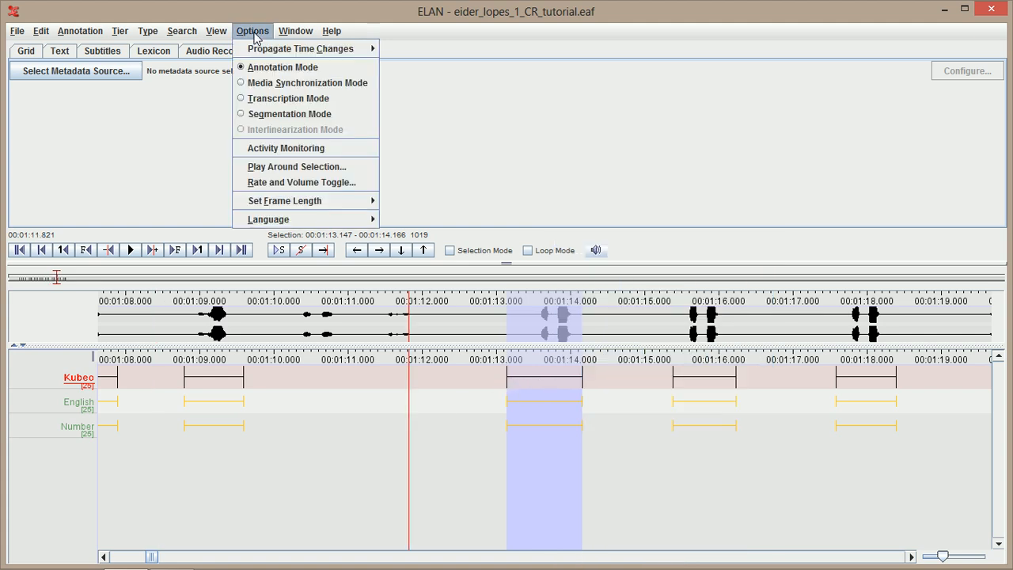
pyautogui.click(261, 99)
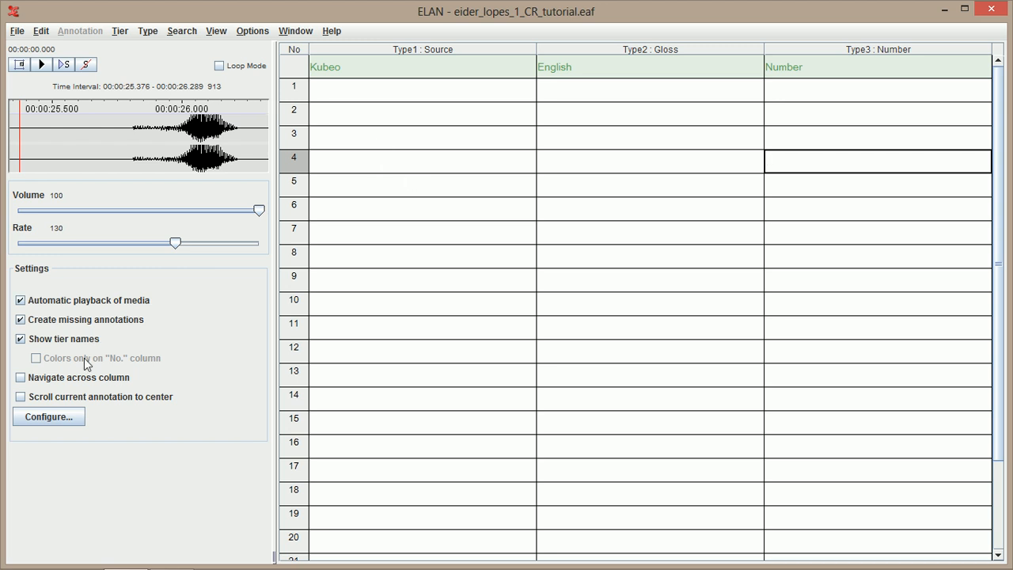
pyautogui.click(63, 420)
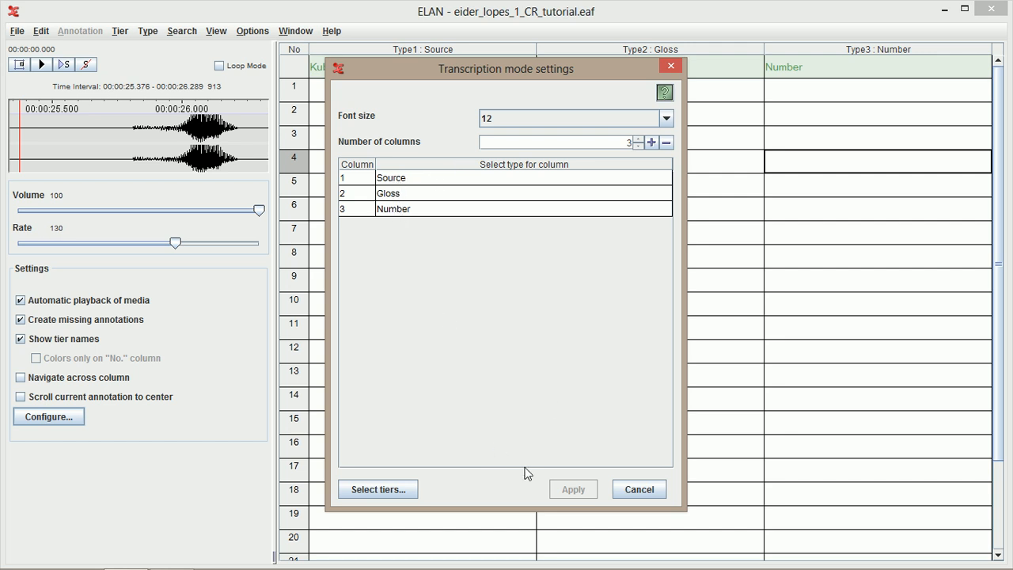
pyautogui.click(673, 68)
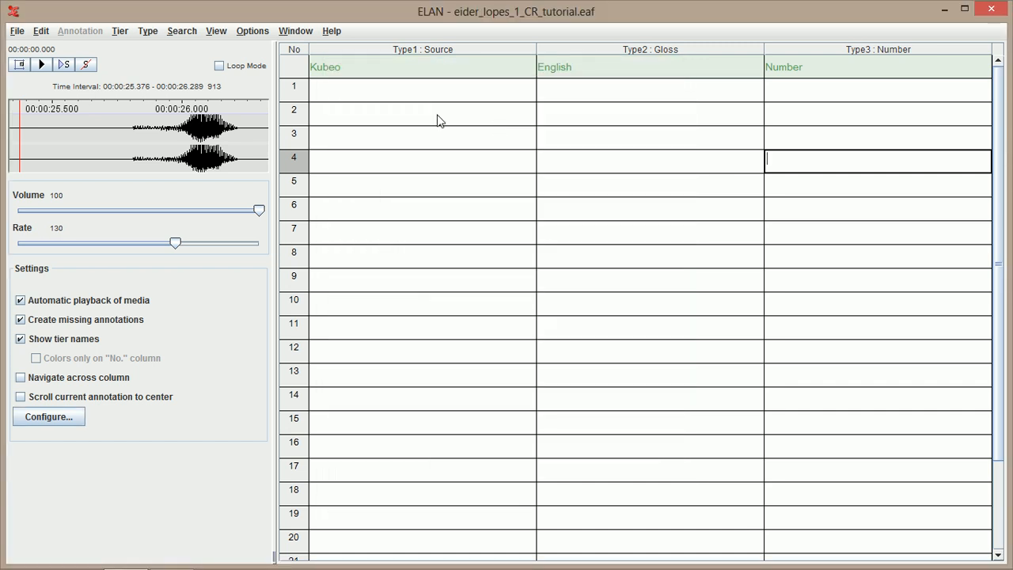
# - Set the playback rate to 100, enter "na" in the Kubeo cells of rows 1 and 5, and activate row 5's Number cell
pyautogui.click(350, 95)
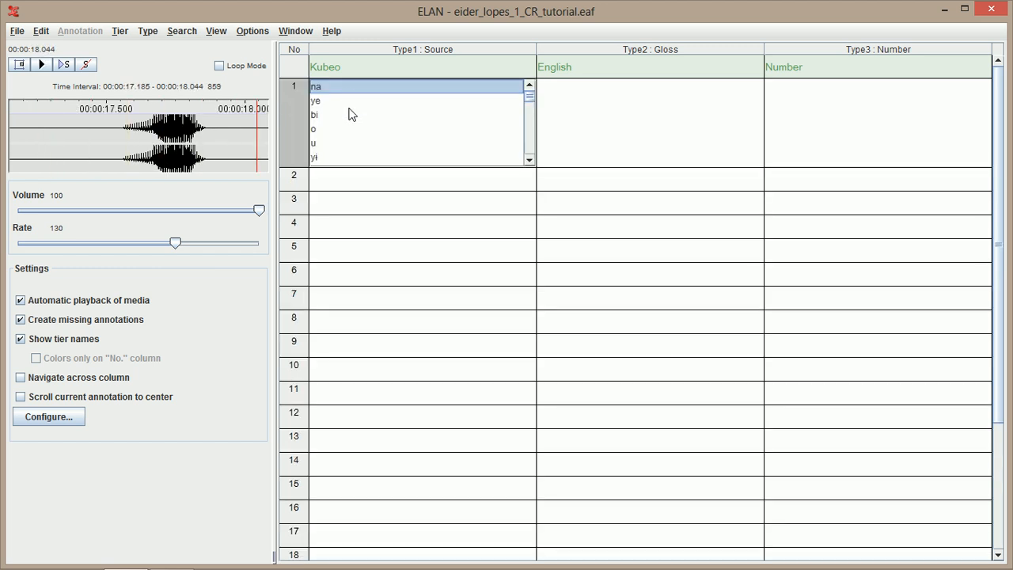
pyautogui.moveTo(177, 244); pyautogui.dragTo(141, 247)
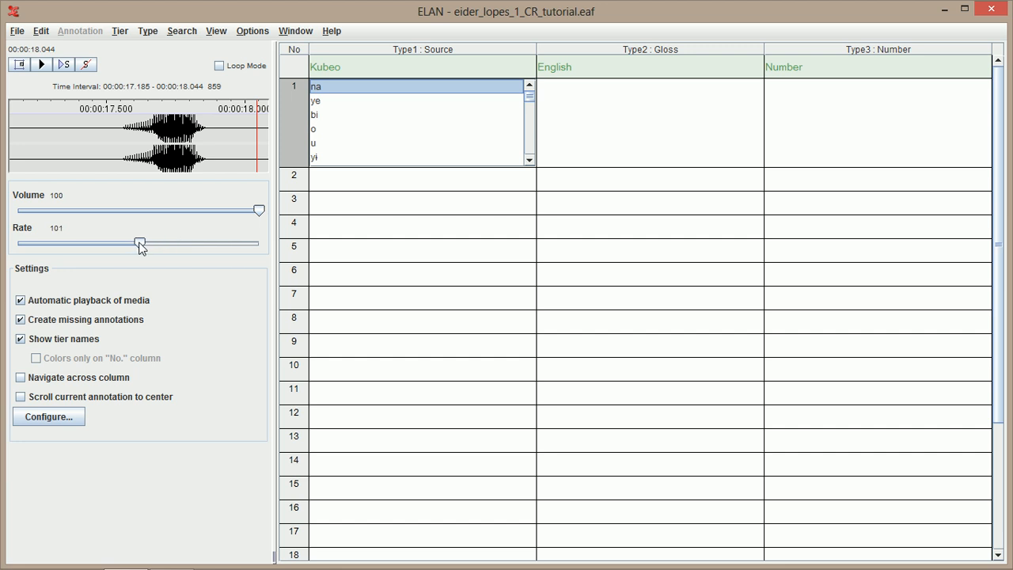
pyautogui.click(403, 181)
pyautogui.click(780, 187)
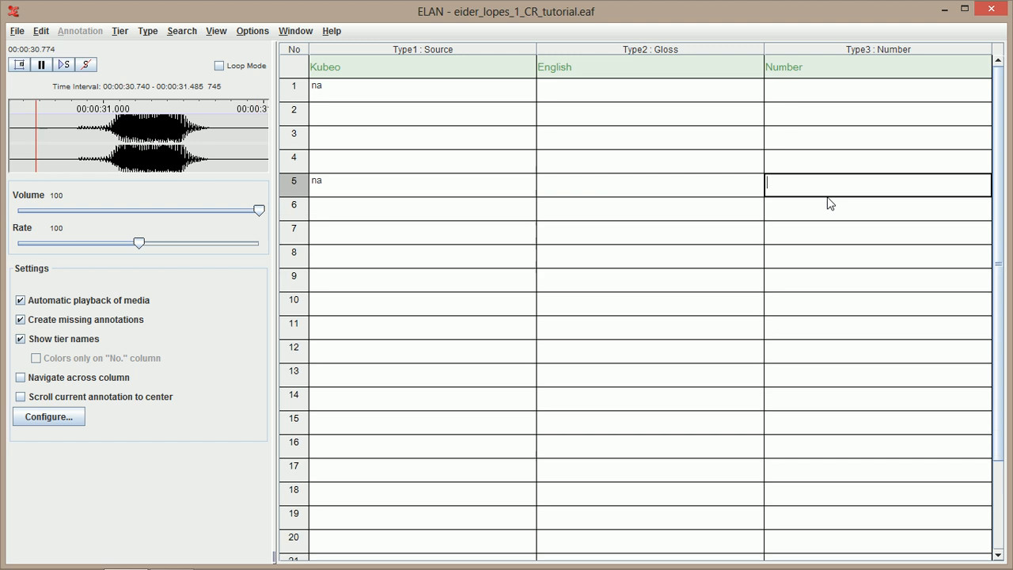
# - Play the annotations of rows 9, 11 and 13 from their empty Number cells and look over the table's remaining rows
pyautogui.click(863, 285)
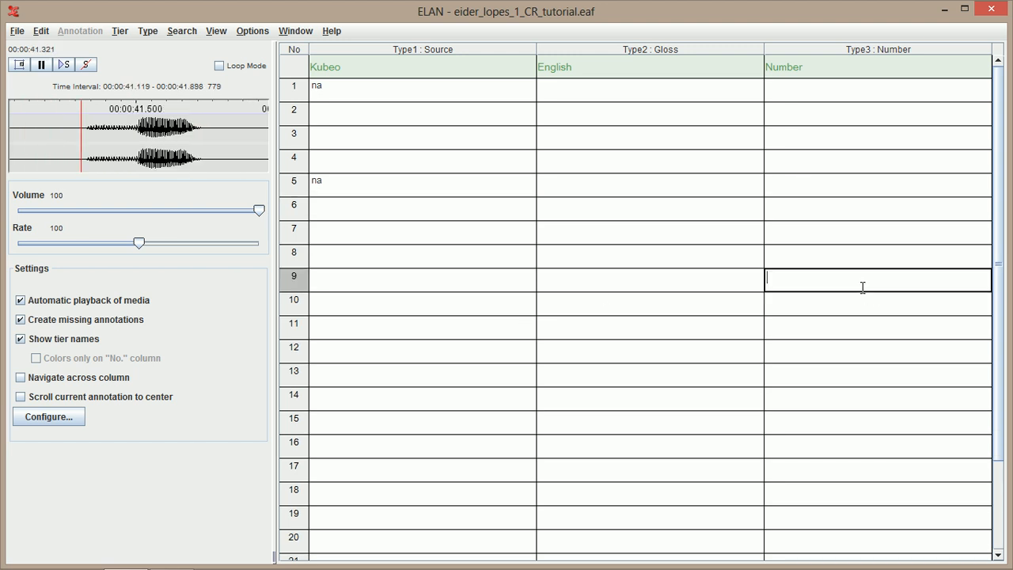
pyautogui.click(839, 328)
pyautogui.click(828, 381)
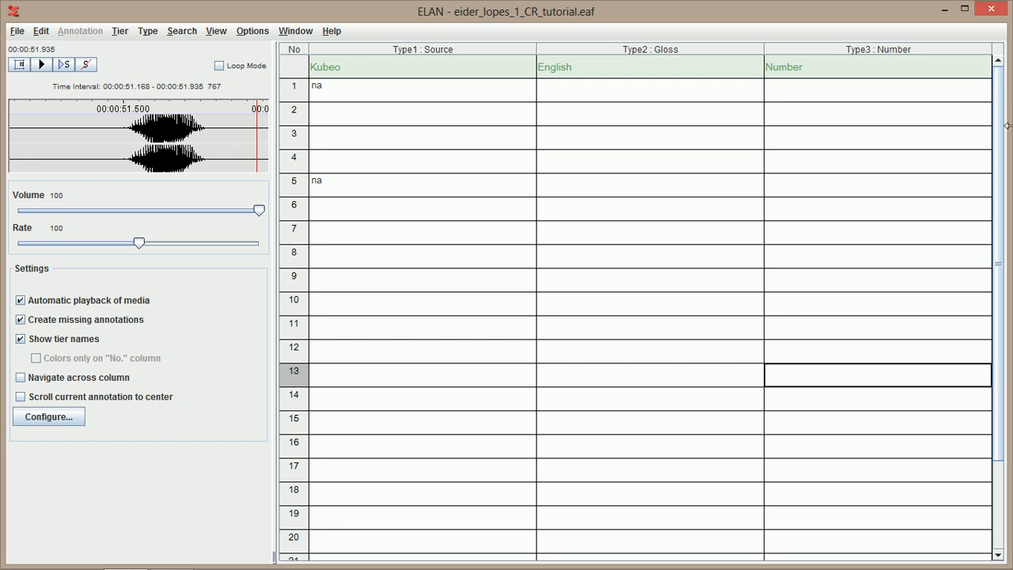
pyautogui.moveTo(998, 133); pyautogui.dragTo(1004, 289)
pyautogui.moveTo(1006, 380); pyautogui.dragTo(1004, 97)
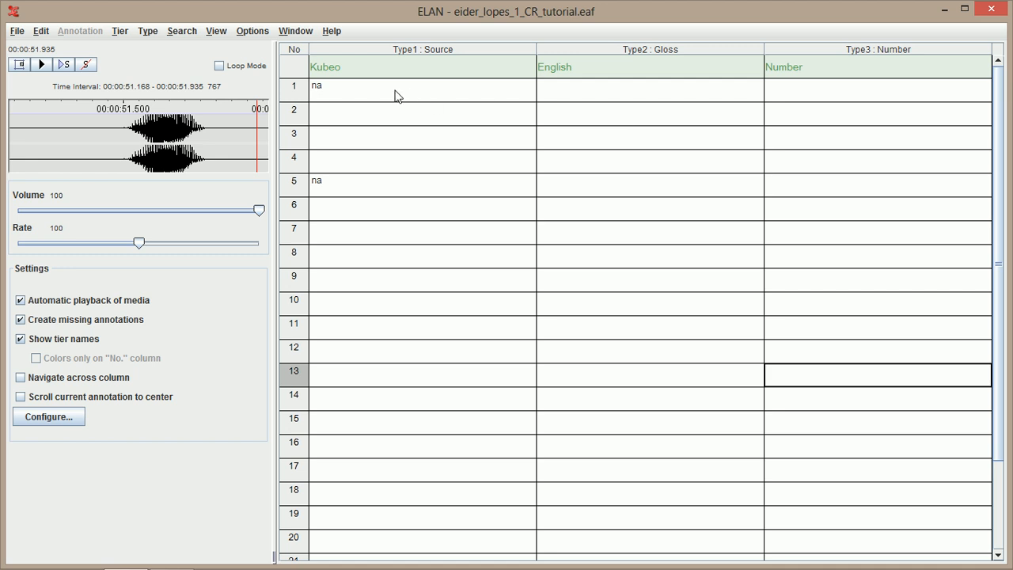
# - Fill the Kubeo cells of rows 2 and 3 with "na" and those of rows 4 to 7 with "ye"
pyautogui.click(354, 119)
pyautogui.press('Return')
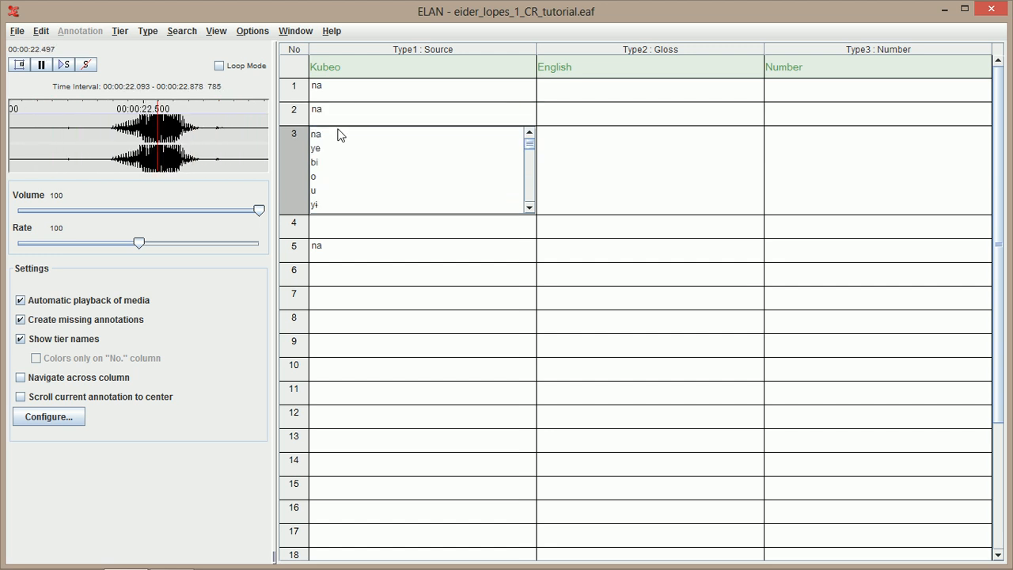
pyautogui.click(328, 136)
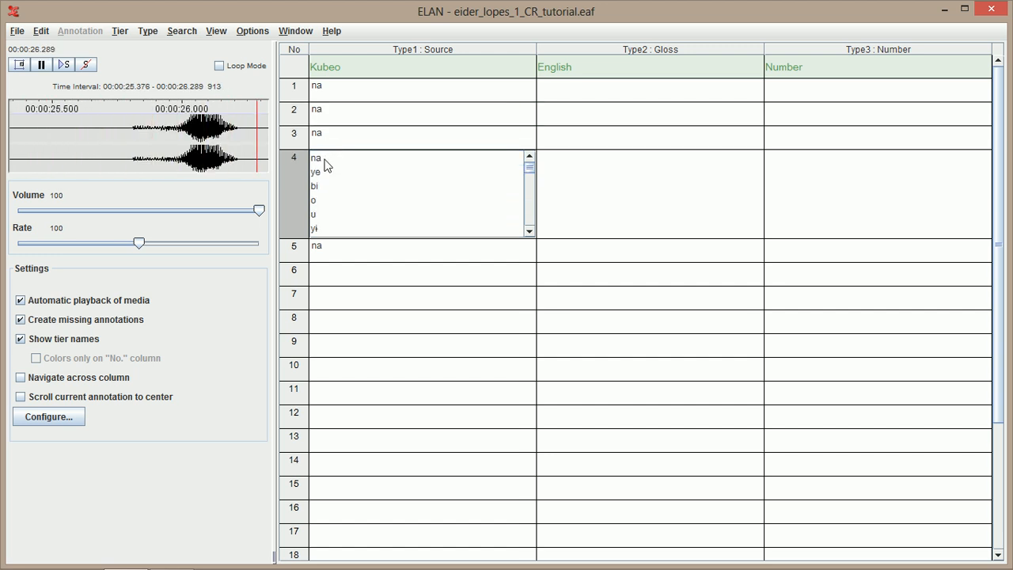
pyautogui.click(321, 172)
pyautogui.click(323, 198)
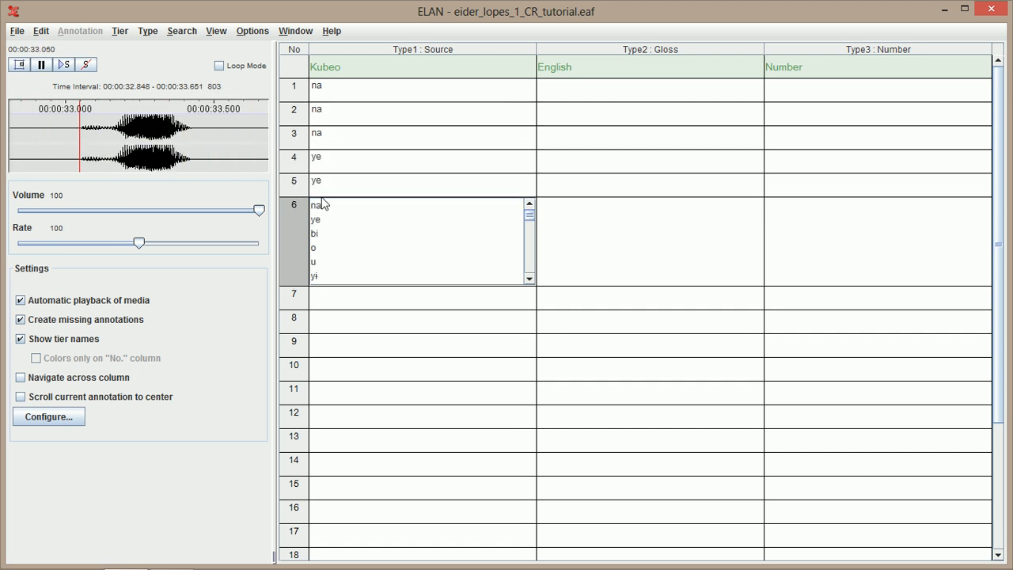
pyautogui.click(323, 222)
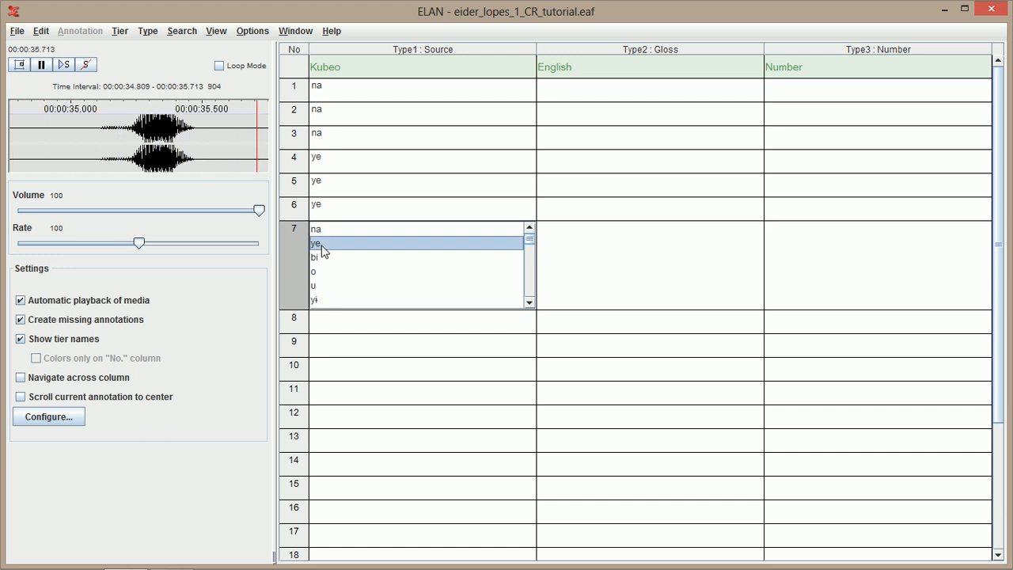
pyautogui.click(322, 244)
# - Fill the Kubeo cells of rows 8 to 10 with "bi", replaying rows 9 and 10 to check them
pyautogui.click(319, 282)
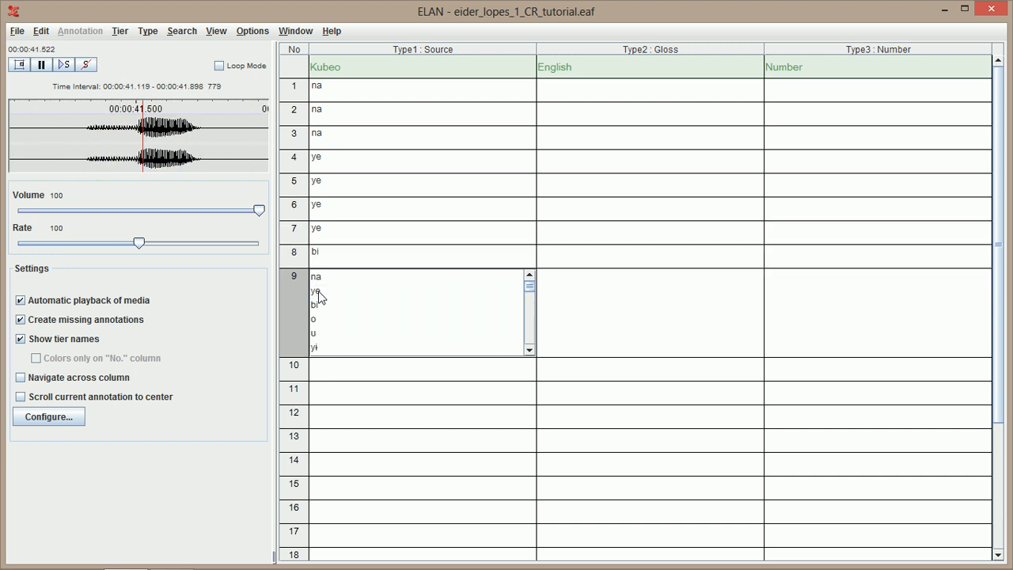
pyautogui.click(316, 305)
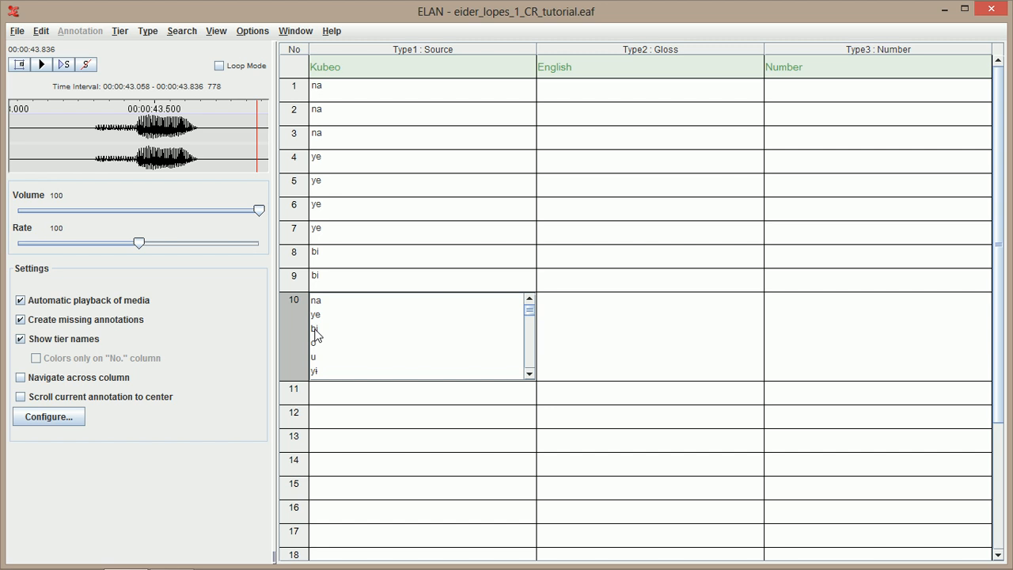
pyautogui.click(869, 344)
pyautogui.click(321, 300)
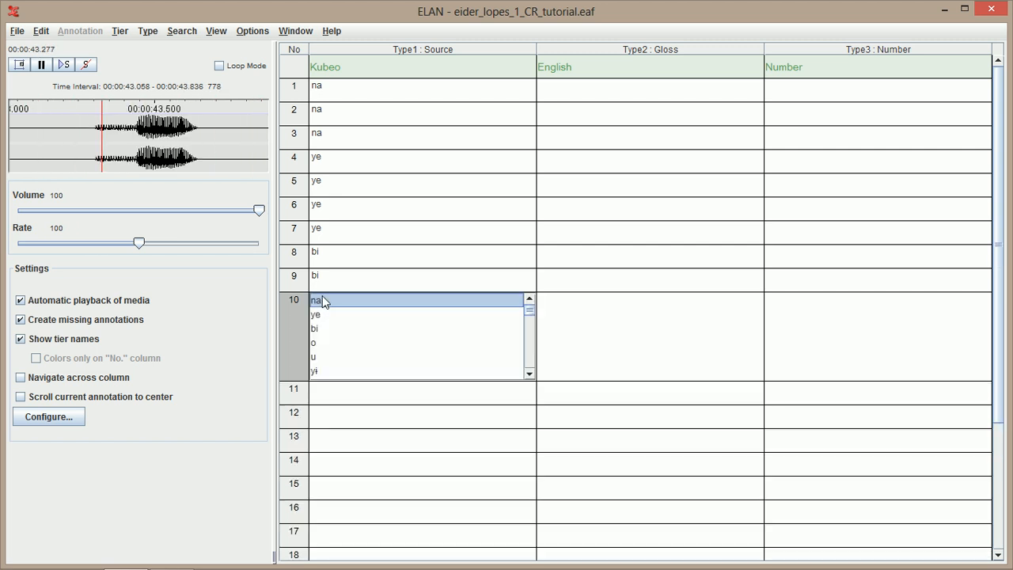
pyautogui.click(322, 276)
pyautogui.click(319, 306)
pyautogui.click(318, 331)
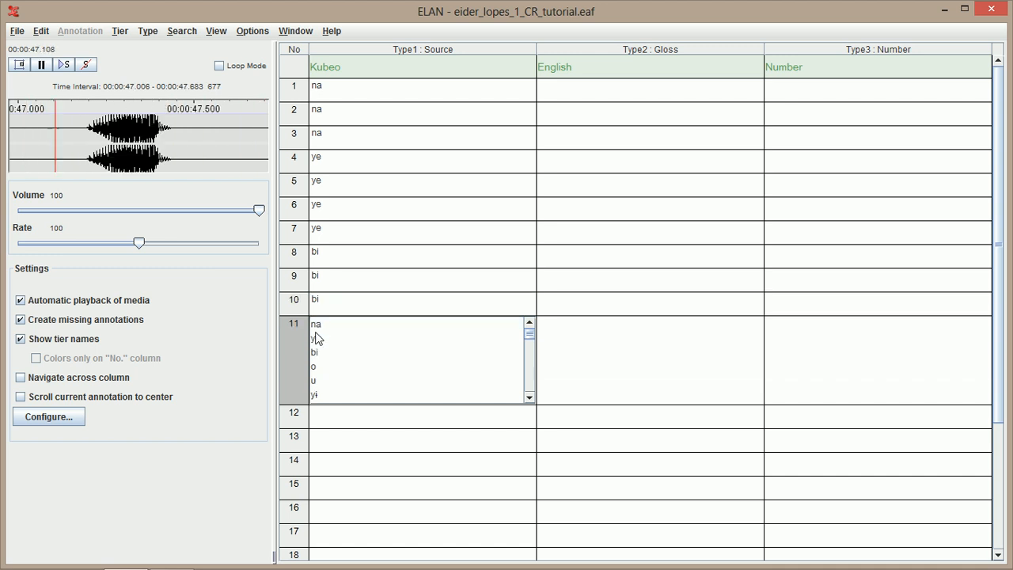
# - Fill the Kubeo cells of rows 11 to 13 with "o" and those of rows 14 to 16 with "u"
pyautogui.click(319, 366)
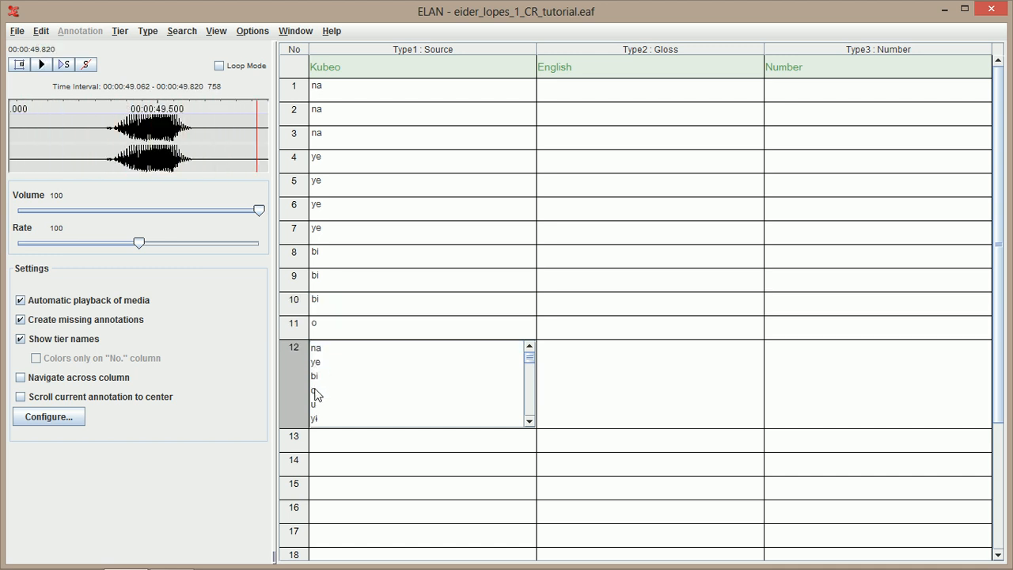
pyautogui.click(316, 391)
pyautogui.click(316, 416)
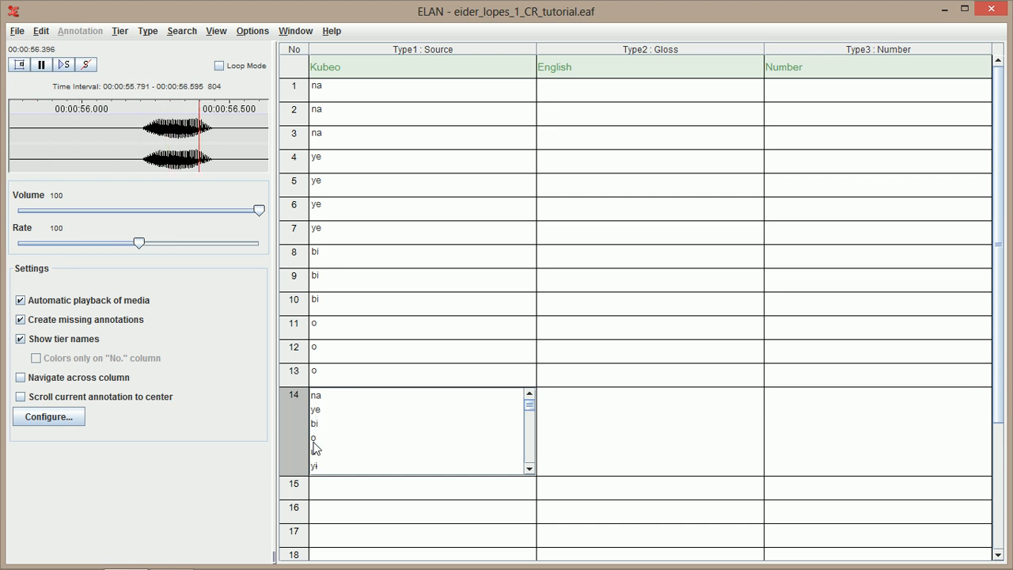
pyautogui.click(314, 442)
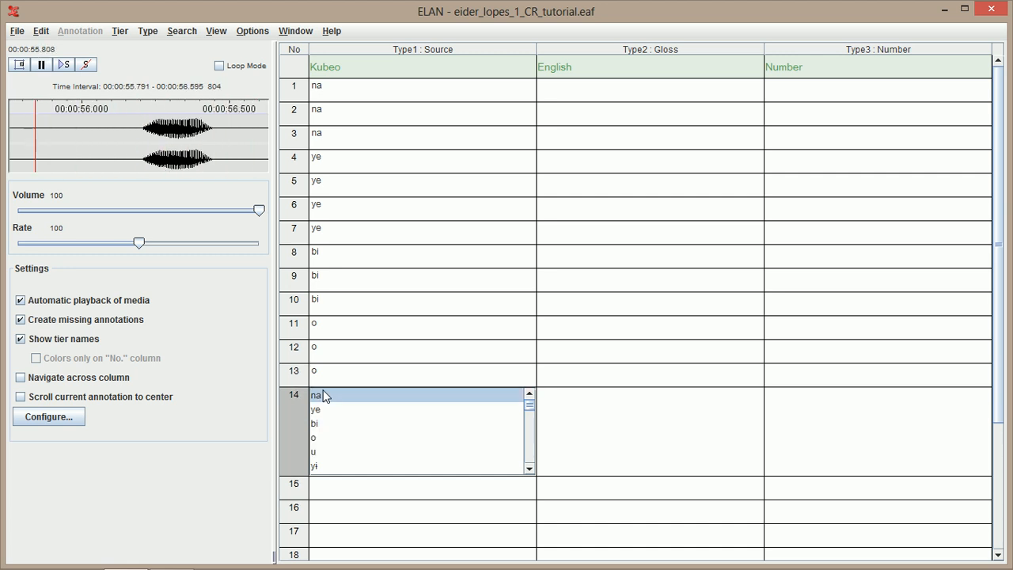
pyautogui.click(321, 452)
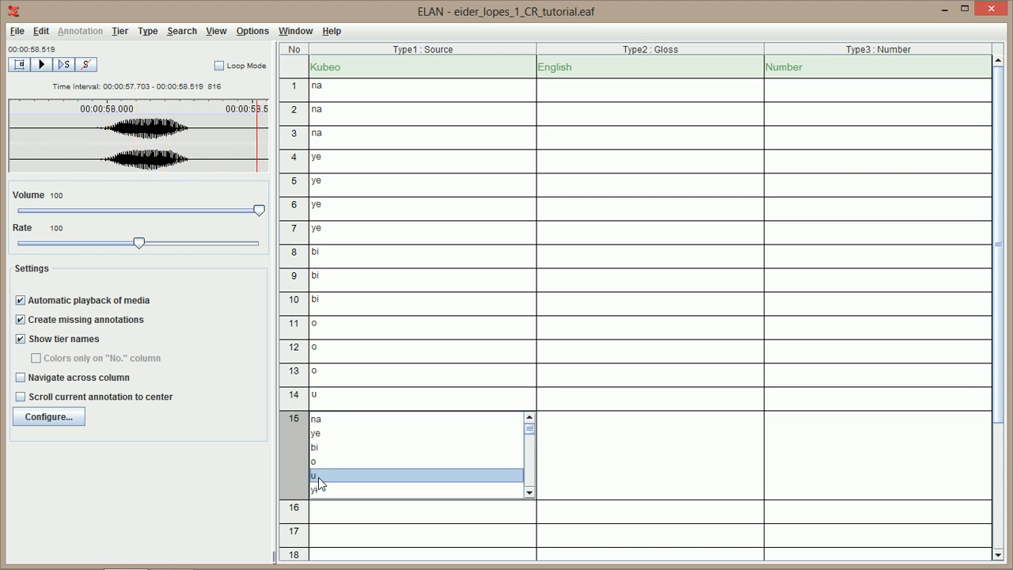
pyautogui.click(321, 478)
pyautogui.click(319, 501)
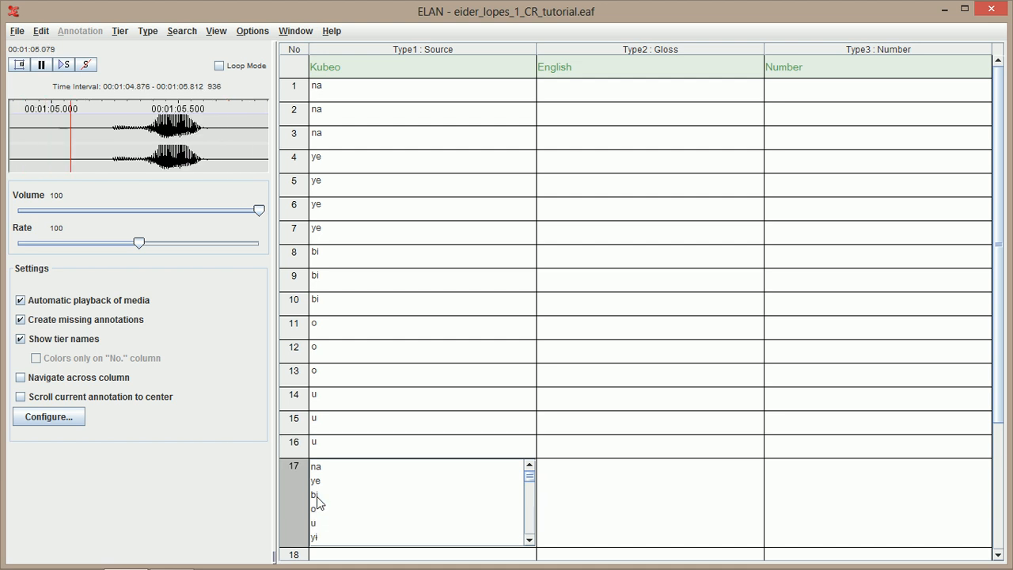
# - Fill the Kubeo cells of rows 17 to 19 with "yɨ"
pyautogui.click(317, 537)
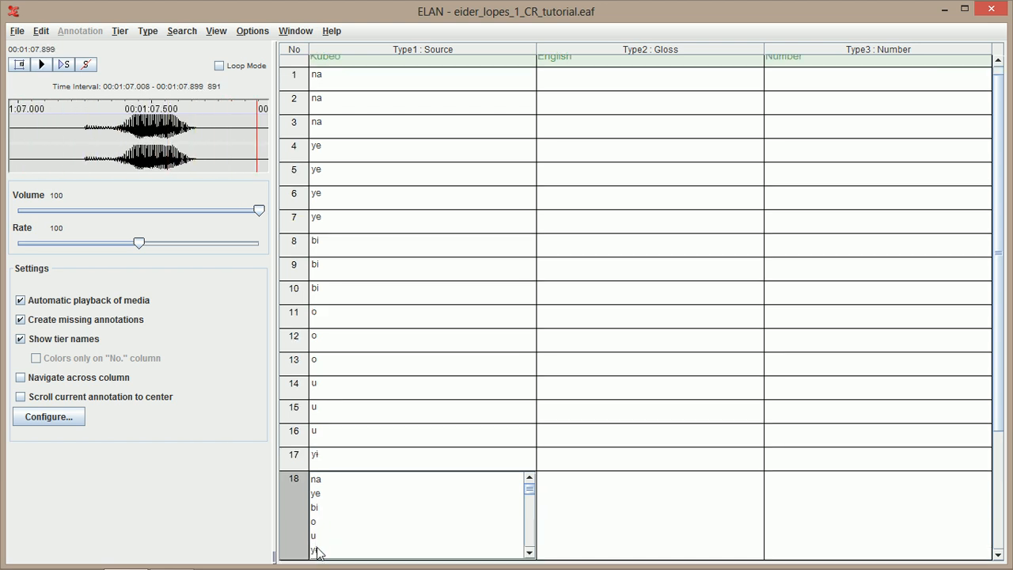
pyautogui.click(316, 549)
pyautogui.click(316, 553)
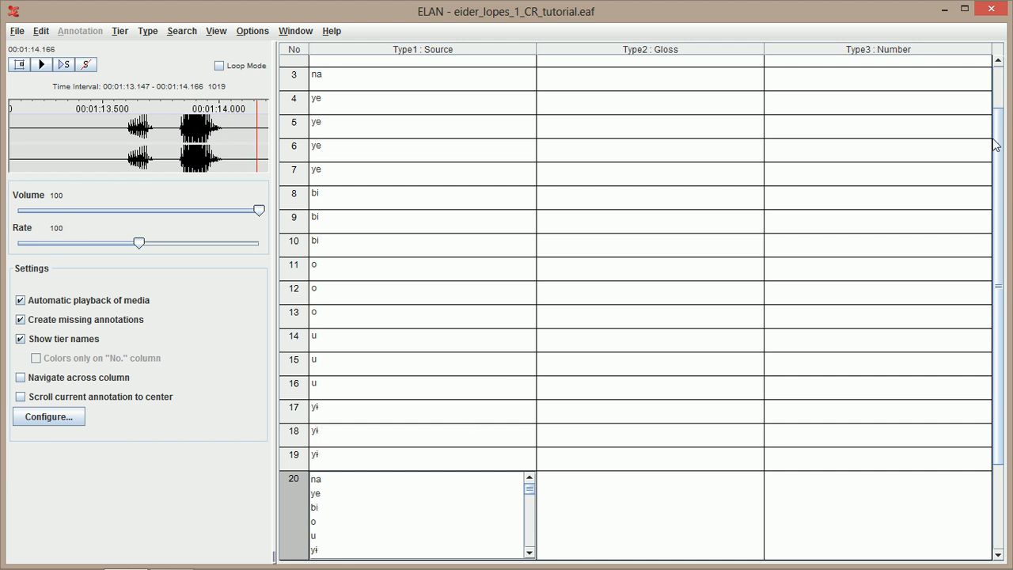
# - Fill the English cells of rows 1 to 3 with the gloss "they"
pyautogui.moveTo(1001, 145); pyautogui.dragTo(1002, 97)
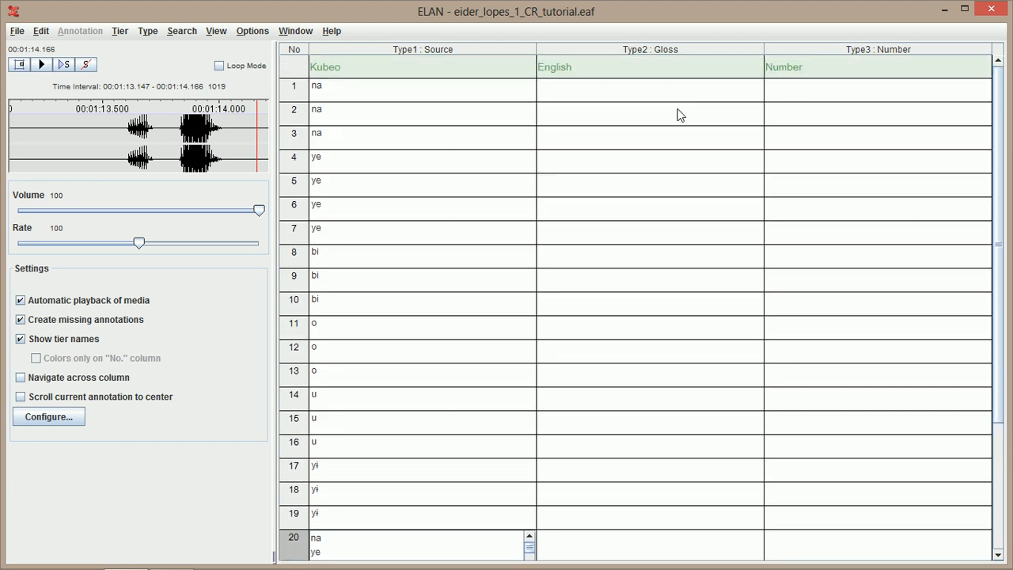
pyautogui.click(630, 95)
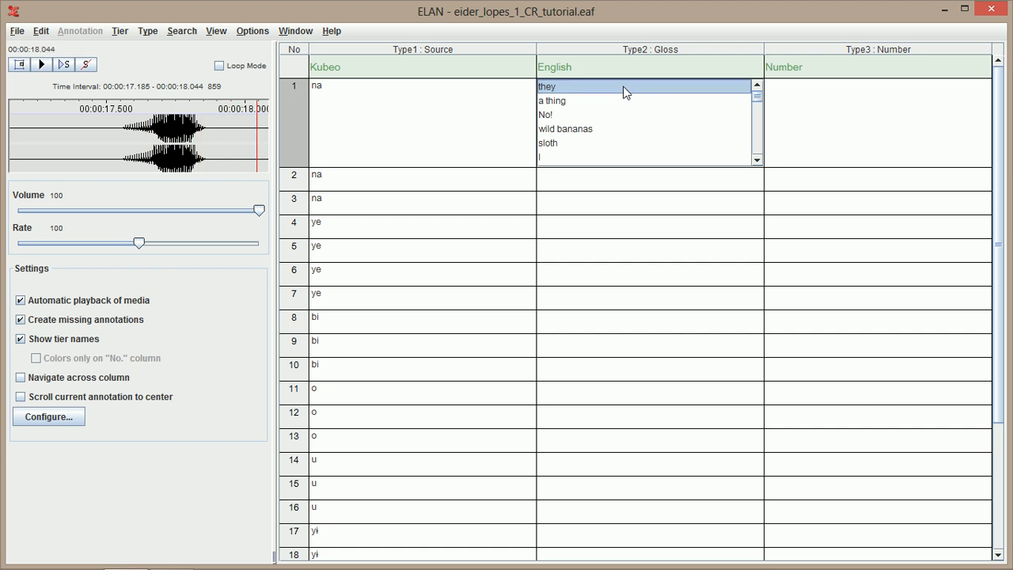
pyautogui.click(626, 86)
pyautogui.click(544, 111)
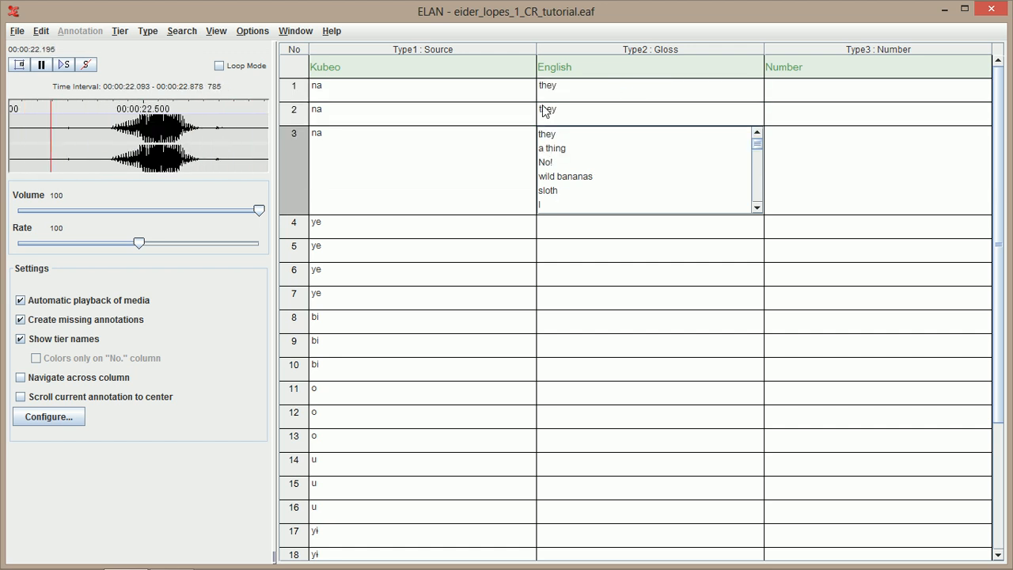
pyautogui.click(549, 134)
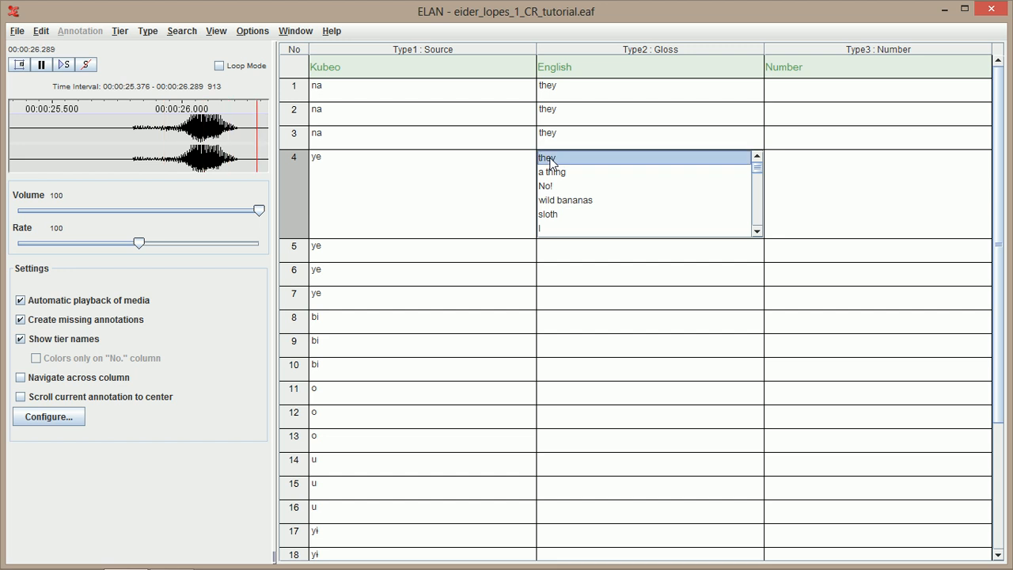
# - Fill the English cells of rows 4 to 7, transcribed as "ye", with the gloss "a thing"
pyautogui.click(550, 163)
pyautogui.click(551, 162)
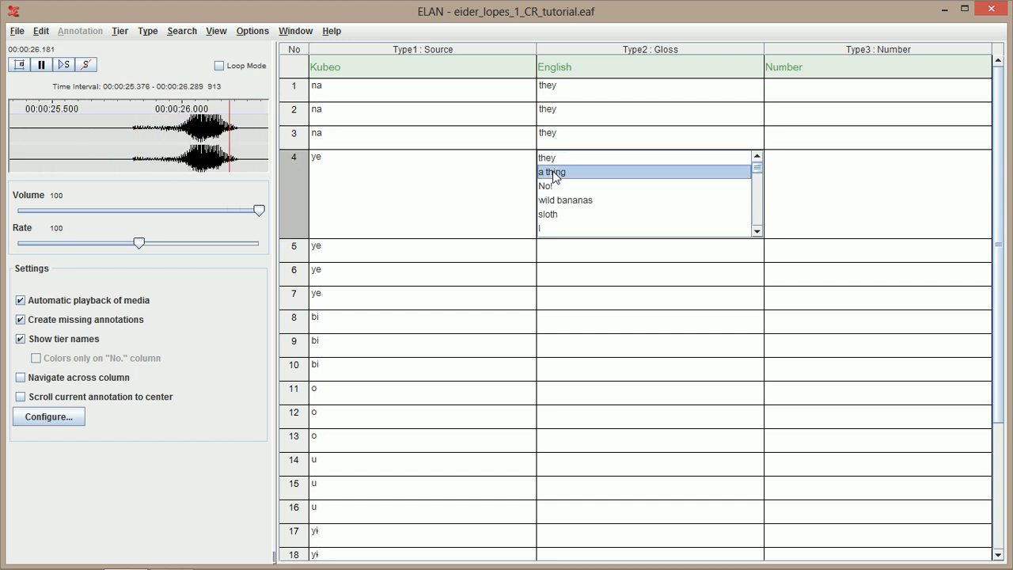
pyautogui.click(553, 172)
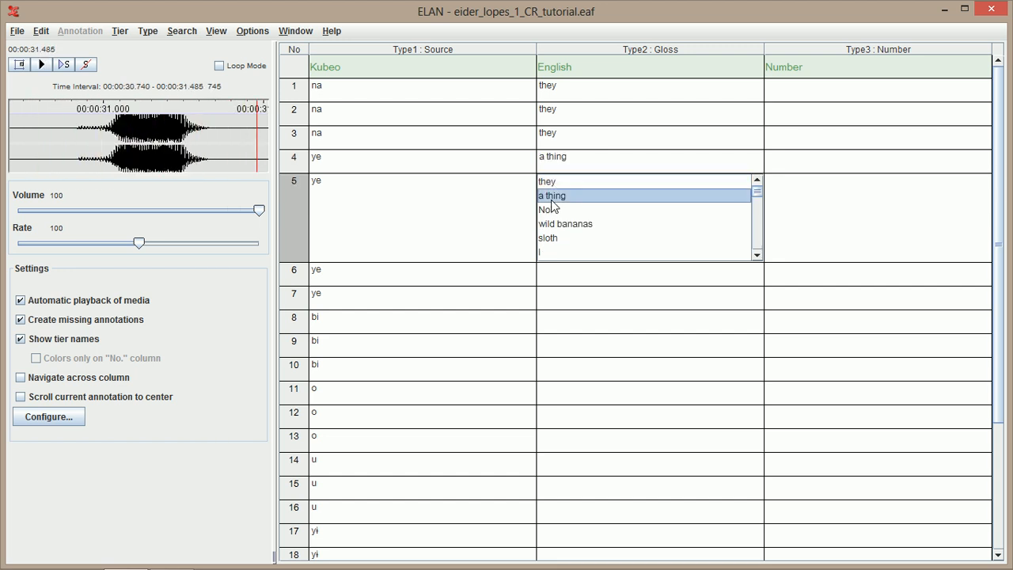
pyautogui.click(552, 200)
pyautogui.click(552, 220)
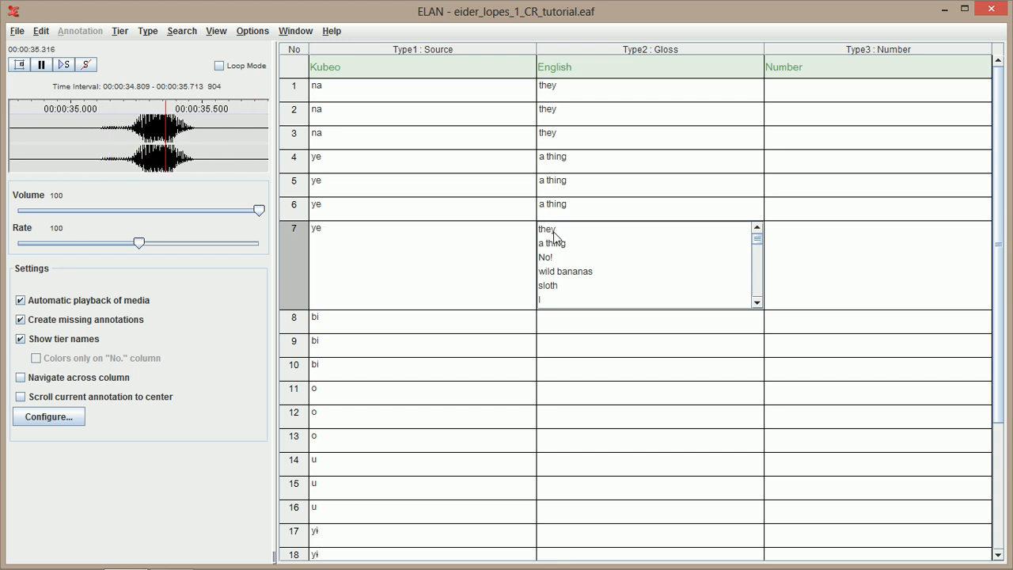
pyautogui.click(553, 243)
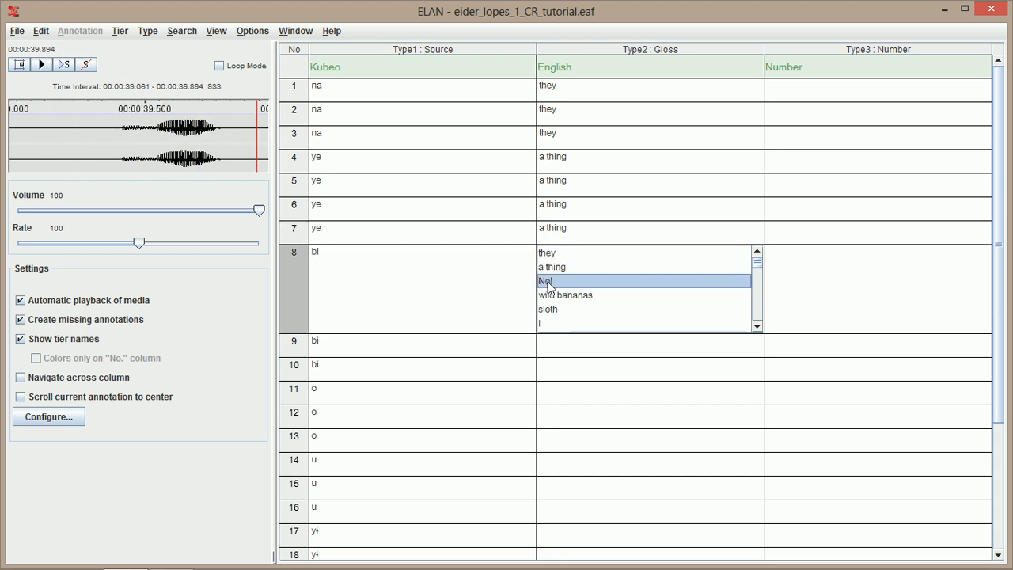
# - Fill the English cells of rows 8 to 10 with "No!" and those of rows 11 to 13 with "wild bananas"
pyautogui.click(551, 282)
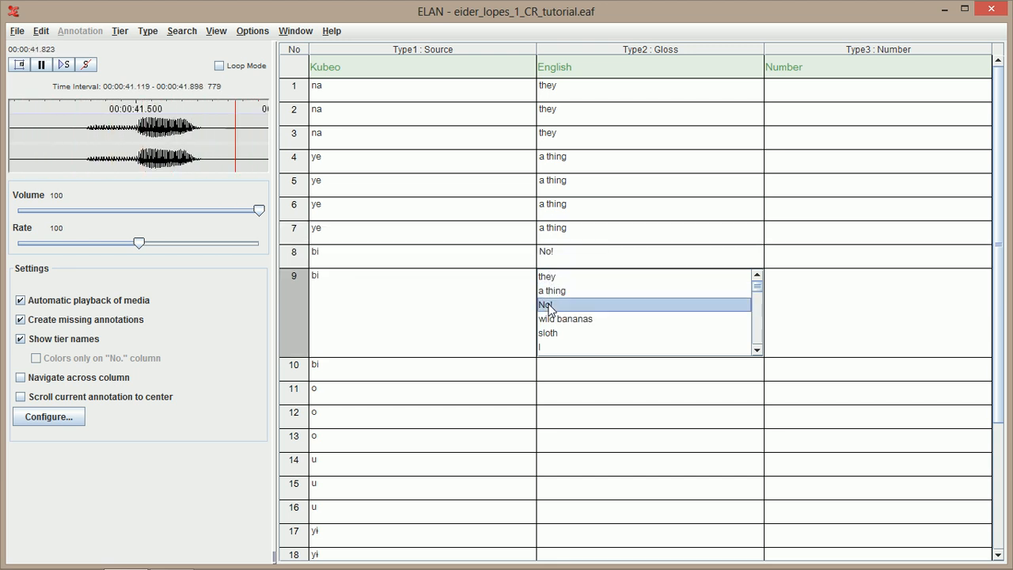
pyautogui.click(547, 304)
pyautogui.click(546, 329)
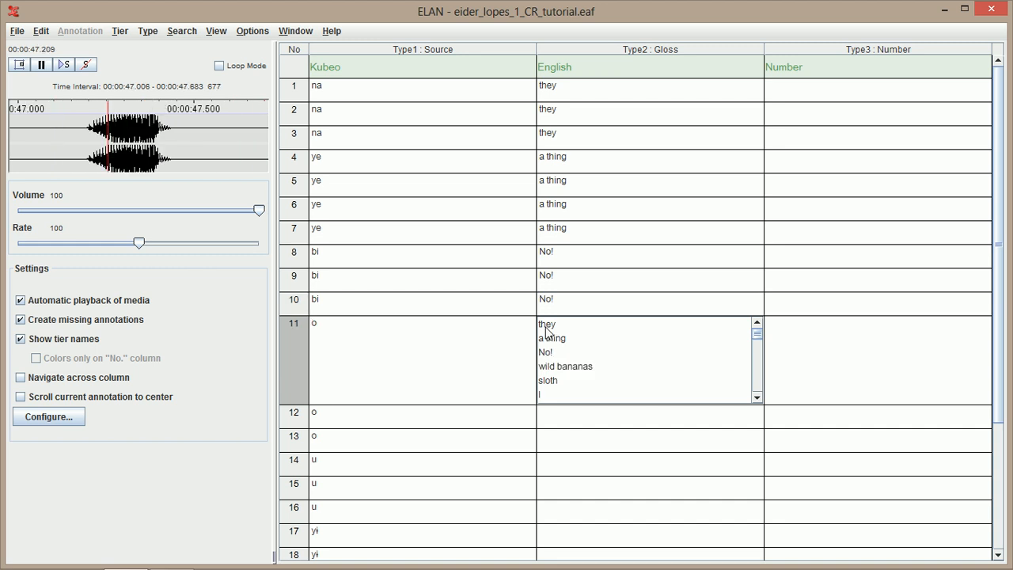
pyautogui.click(552, 366)
pyautogui.click(552, 392)
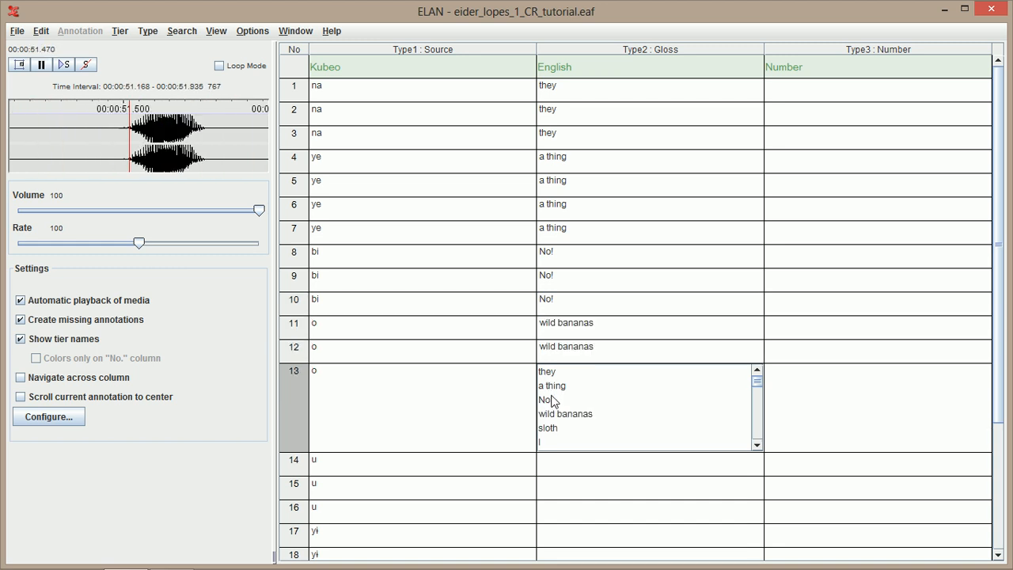
pyautogui.click(550, 415)
# - Fill the English cells of rows 14 to 16 with "sloth" and those of rows 17 to 19 with "I"
pyautogui.click(552, 453)
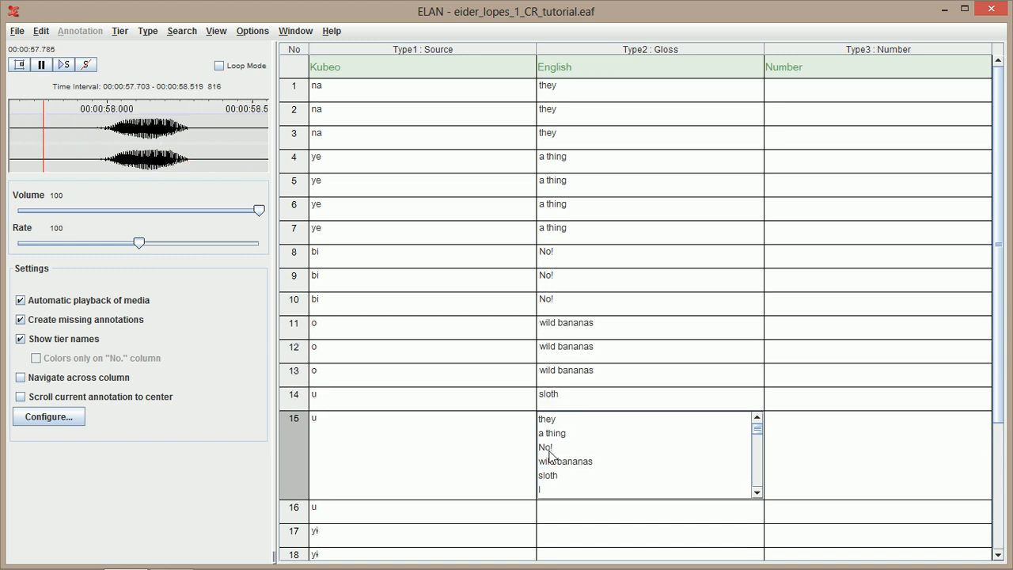
pyautogui.click(551, 476)
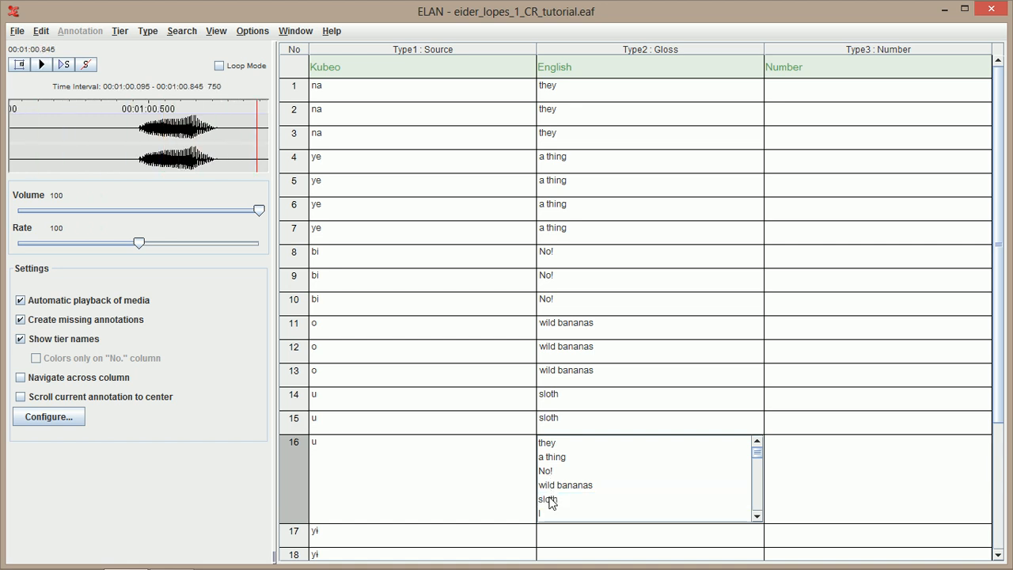
pyautogui.click(551, 500)
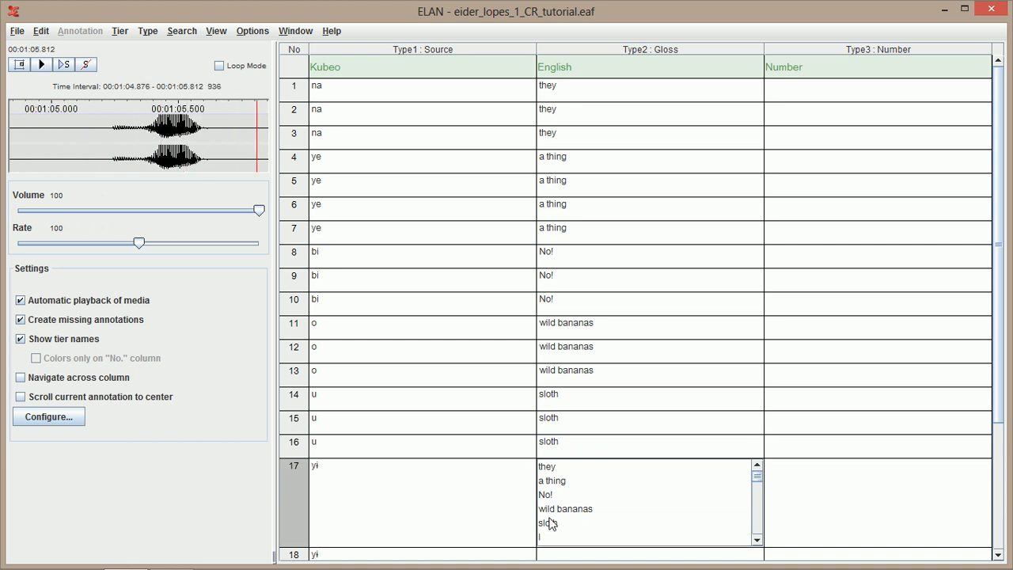
pyautogui.click(547, 538)
pyautogui.click(546, 539)
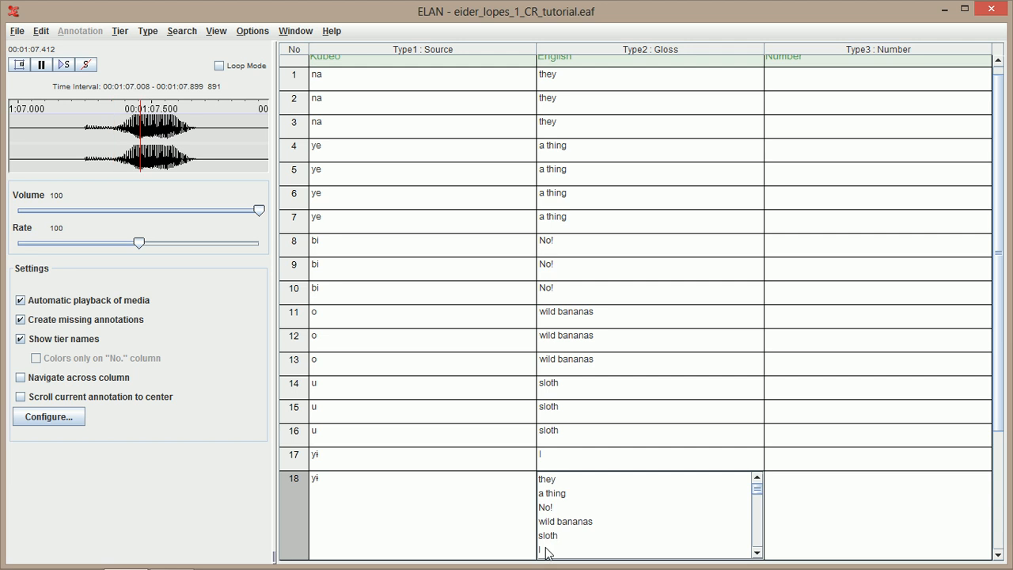
pyautogui.click(546, 550)
pyautogui.click(546, 550)
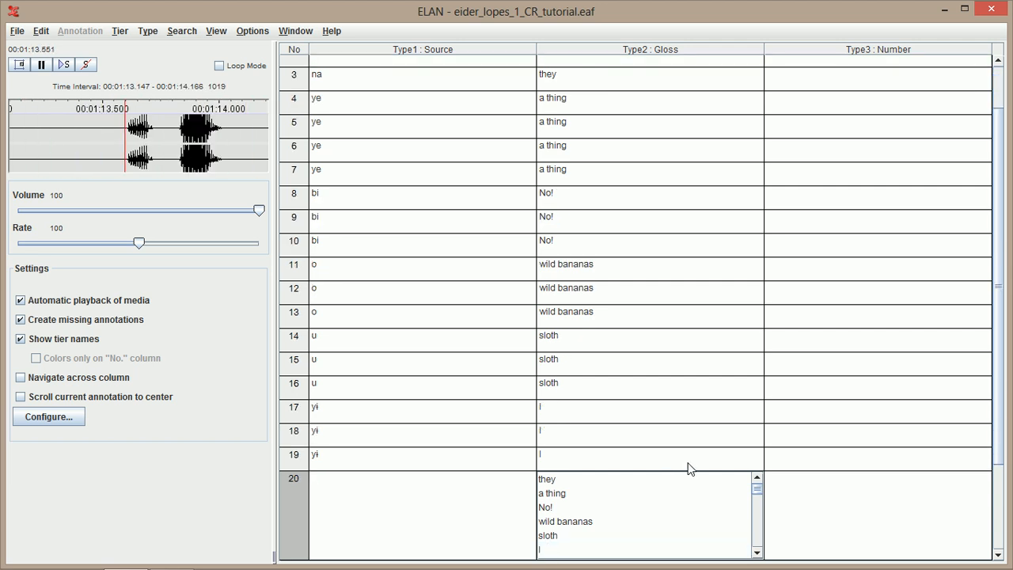
pyautogui.moveTo(997, 362); pyautogui.dragTo(979, 271)
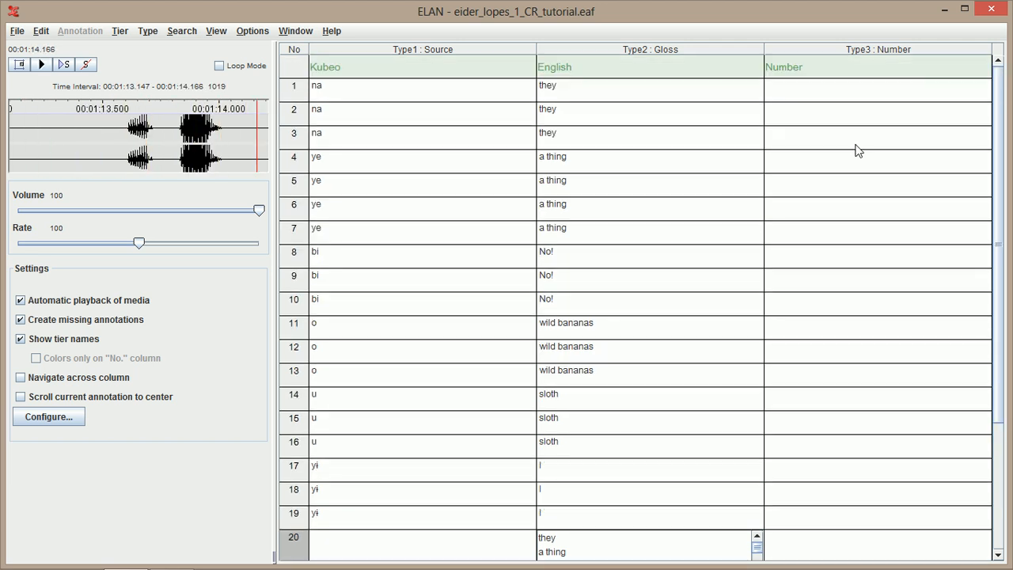
# - Fill the Number cells of rows 1 to 3, glossed "they", with the value 1
pyautogui.click(815, 95)
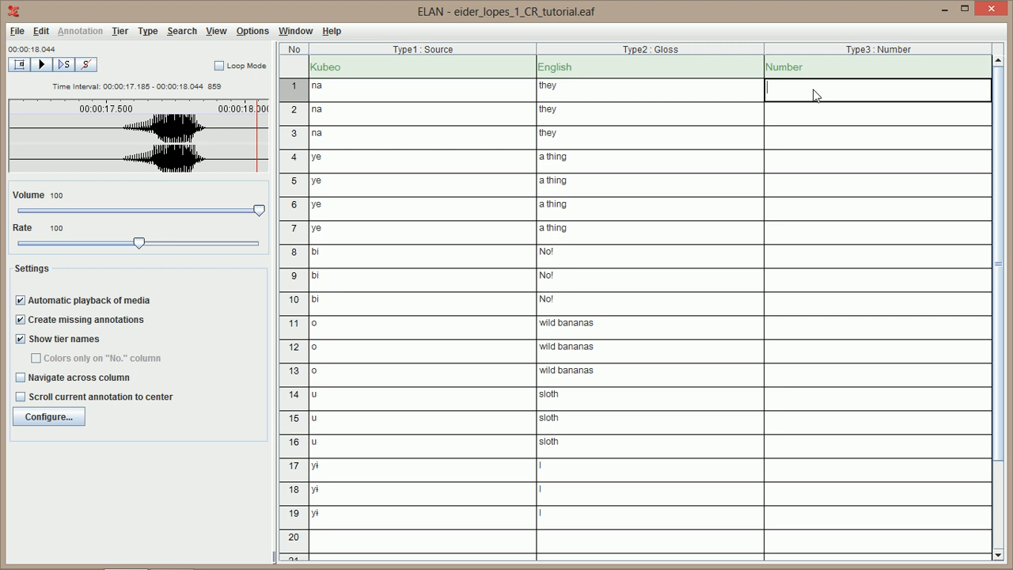
pyautogui.write('1')
pyautogui.press('Return')
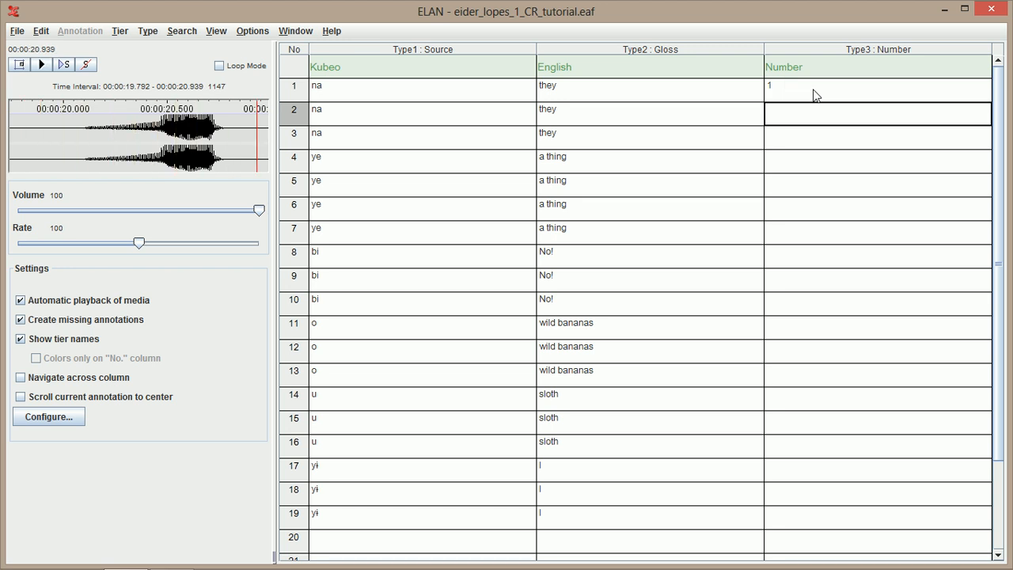
pyautogui.write('1')
pyautogui.press('Return')
pyautogui.write('1')
pyautogui.press('Return')
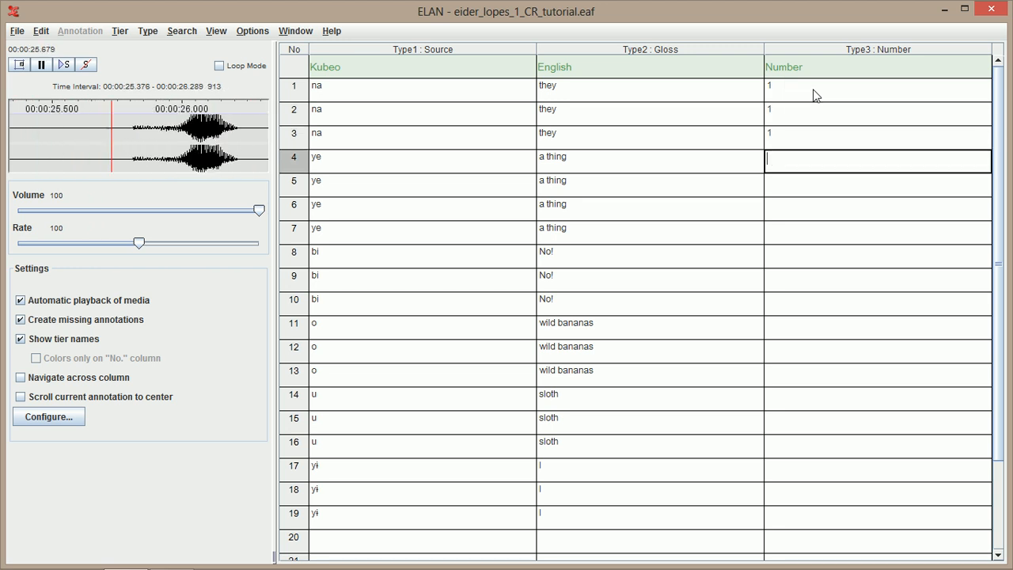
# - Fill the Number cells of rows 4 to 7, glossed "a thing", with the value 133
pyautogui.write('133')
pyautogui.press('Return')
pyautogui.write('133')
pyautogui.press('Return')
pyautogui.write('133')
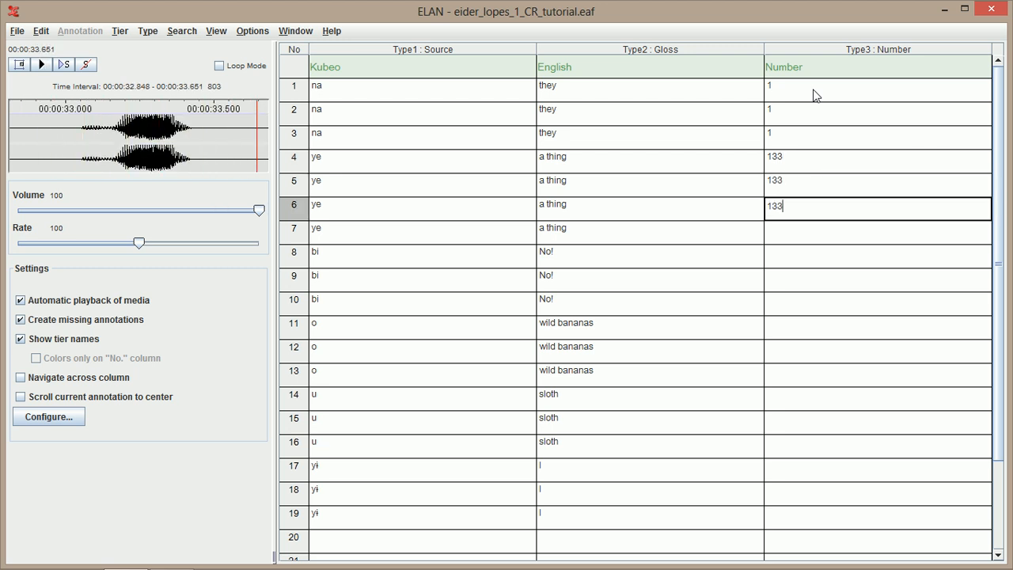
pyautogui.press('Return')
pyautogui.write('133')
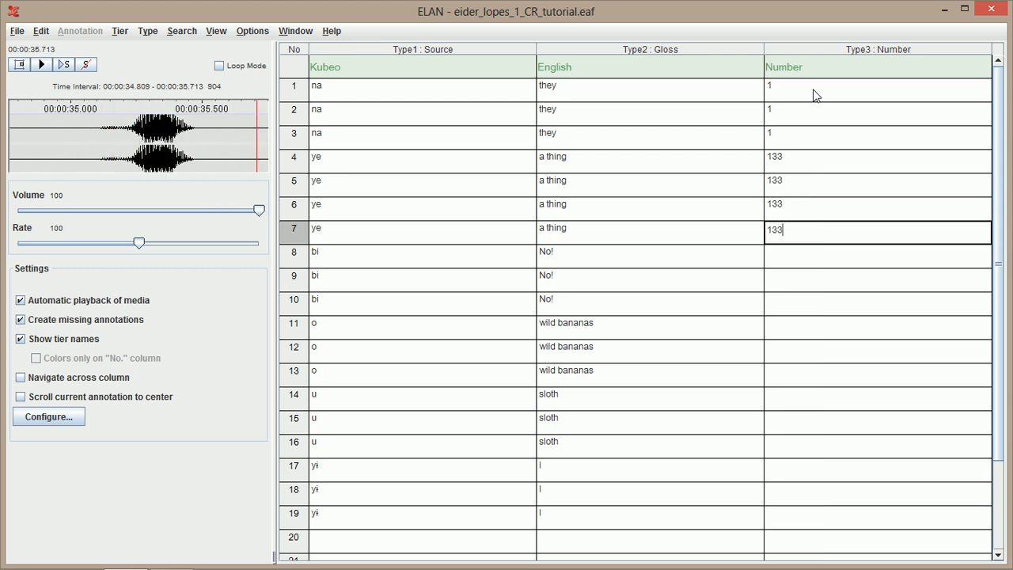
pyautogui.press('Return')
# - Fill the Number cells of rows 8 to 10, glossed "No!", and of row 11, the first "wild bananas" row, with 20
pyautogui.write('20')
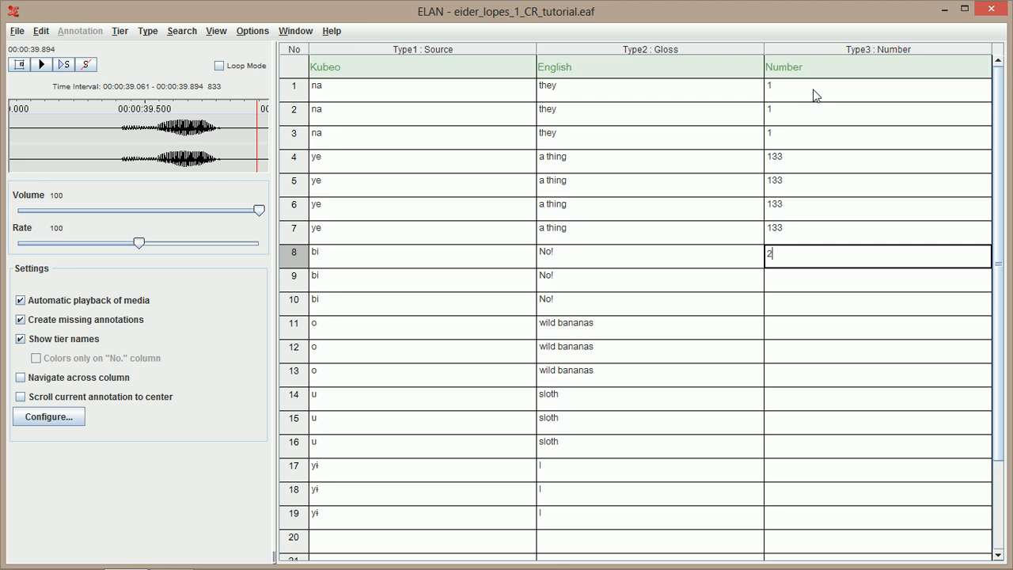
pyautogui.press('Return')
pyautogui.write('20')
pyautogui.press('Return')
pyautogui.write('20')
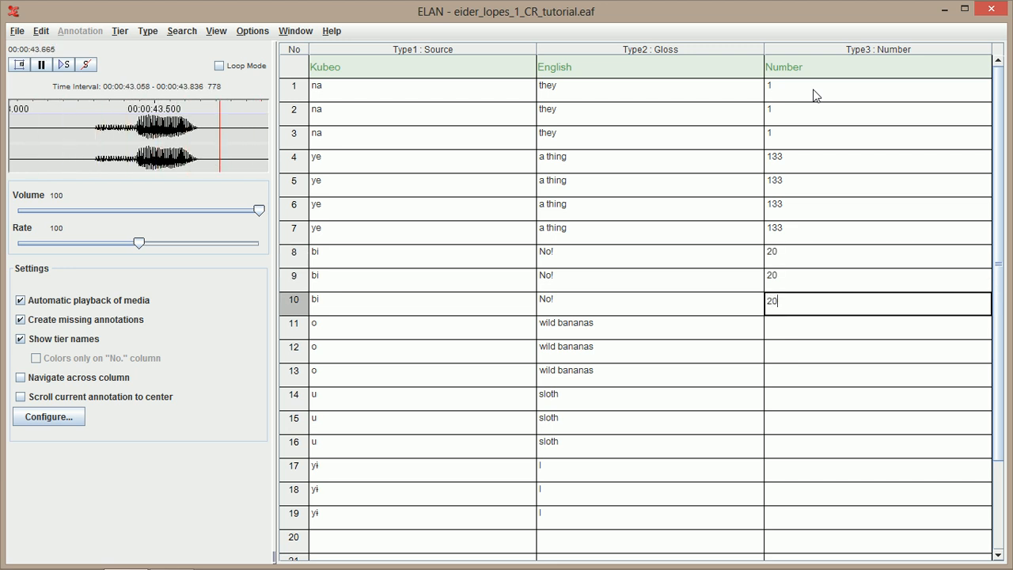
pyautogui.press('Return')
pyautogui.write('20')
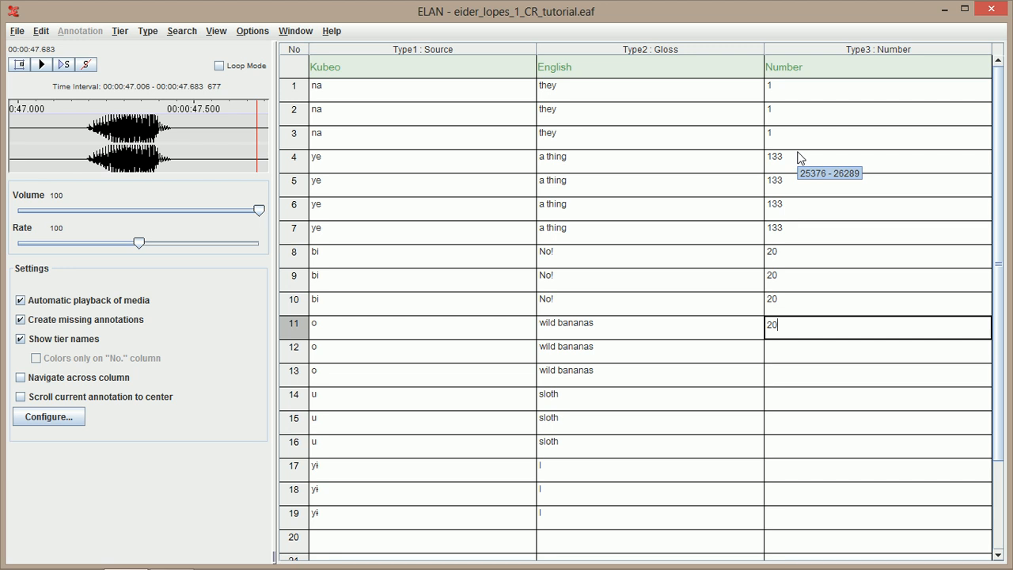
# - Switch from Transcription Mode back to Annotation Mode to show the filled tiers on the timeline
pyautogui.click(262, 38)
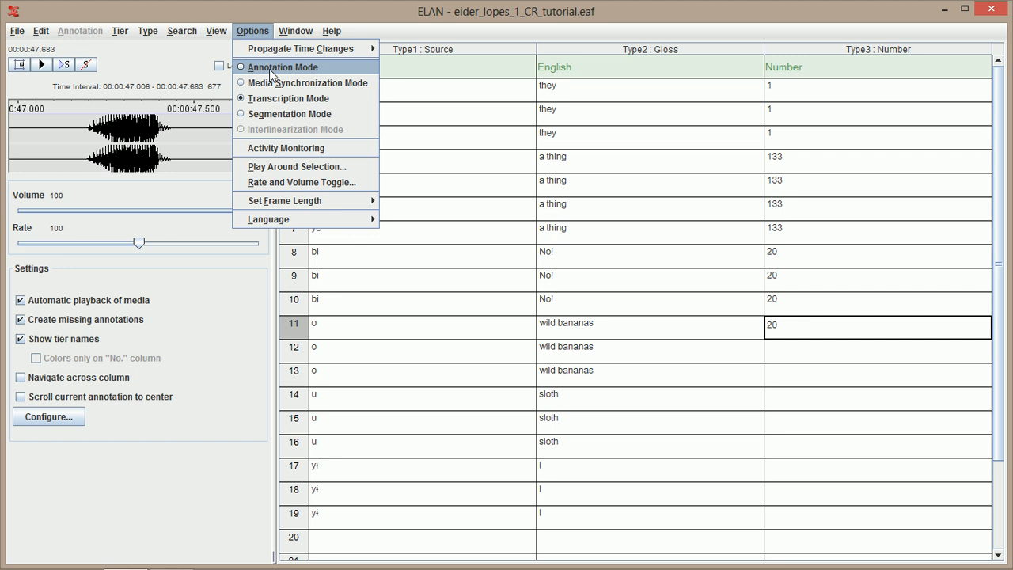
pyautogui.click(269, 68)
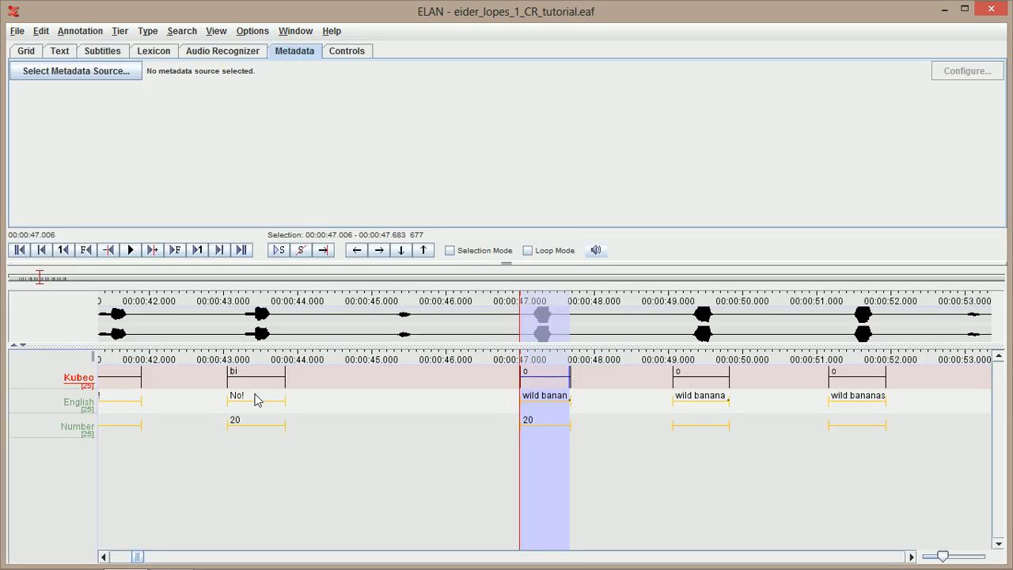